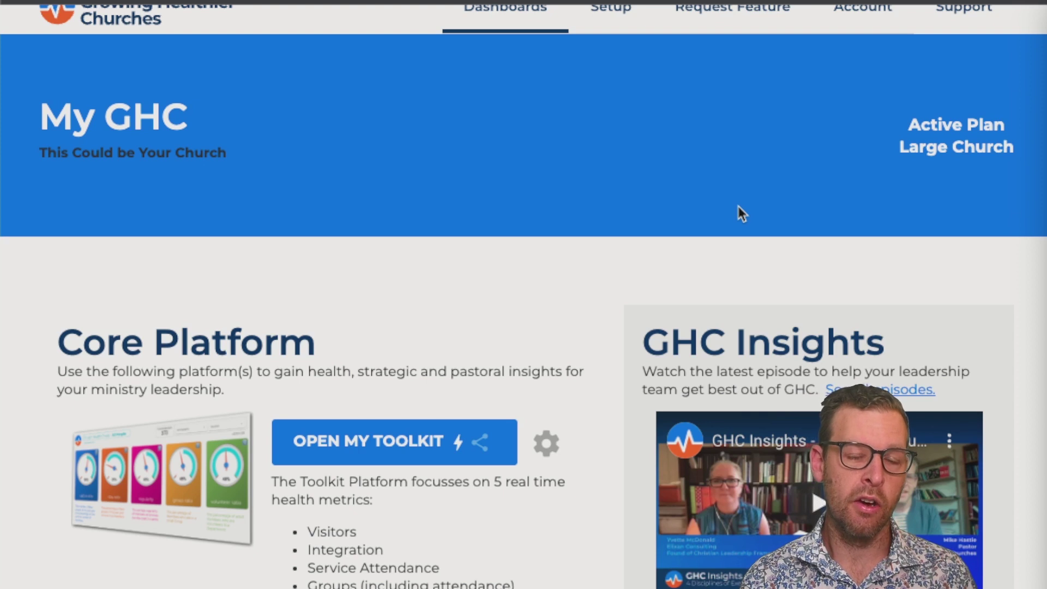
Open the Save Share Link page for a shareable turbo copy of the Health Checkup
{"action": "scroll", "coordinate": [741, 212], "scroll_direction": "down", "scroll_amount": 2}
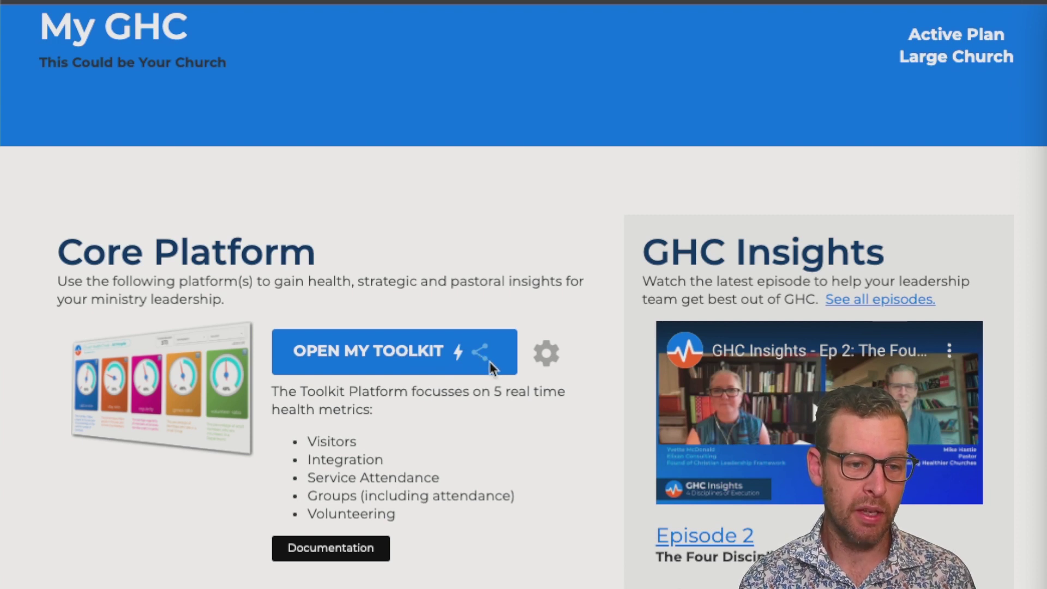
{"action": "left_click", "coordinate": [548, 353]}
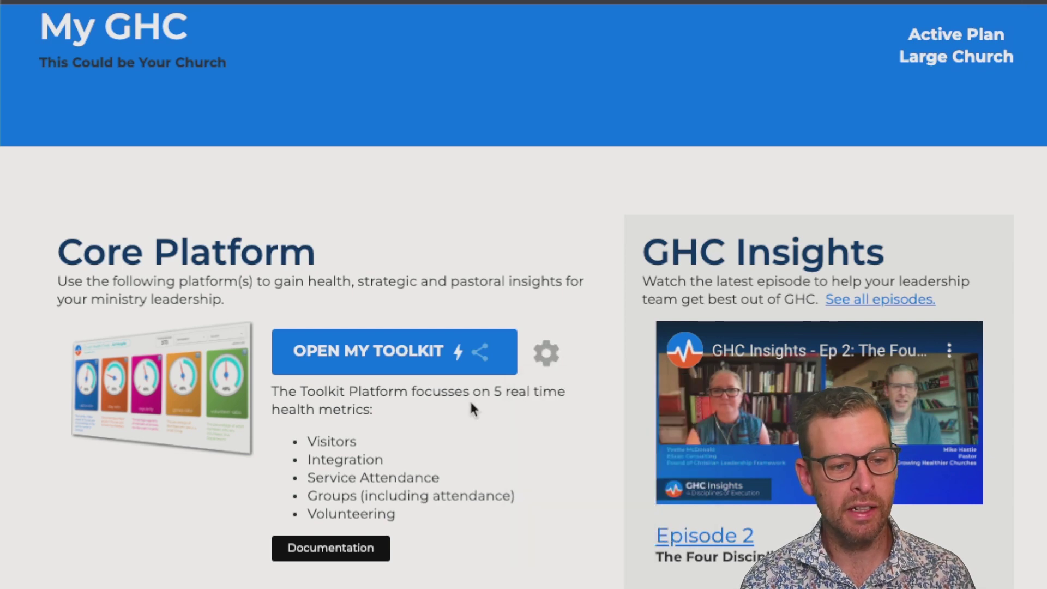
{"action": "scroll", "coordinate": [470, 406], "scroll_direction": "down", "scroll_amount": 5}
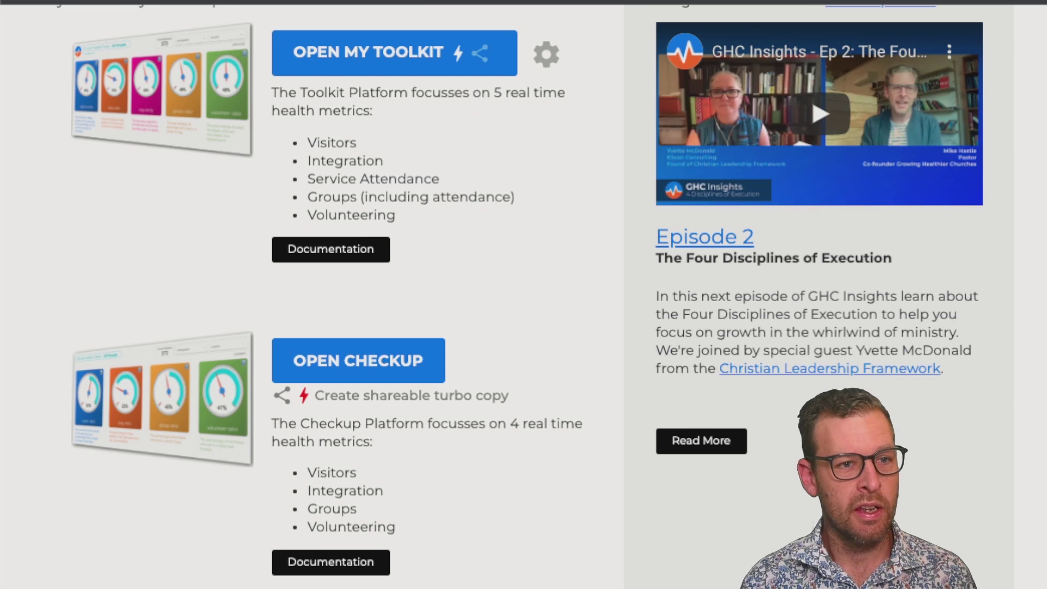
{"action": "left_click", "coordinate": [349, 1]}
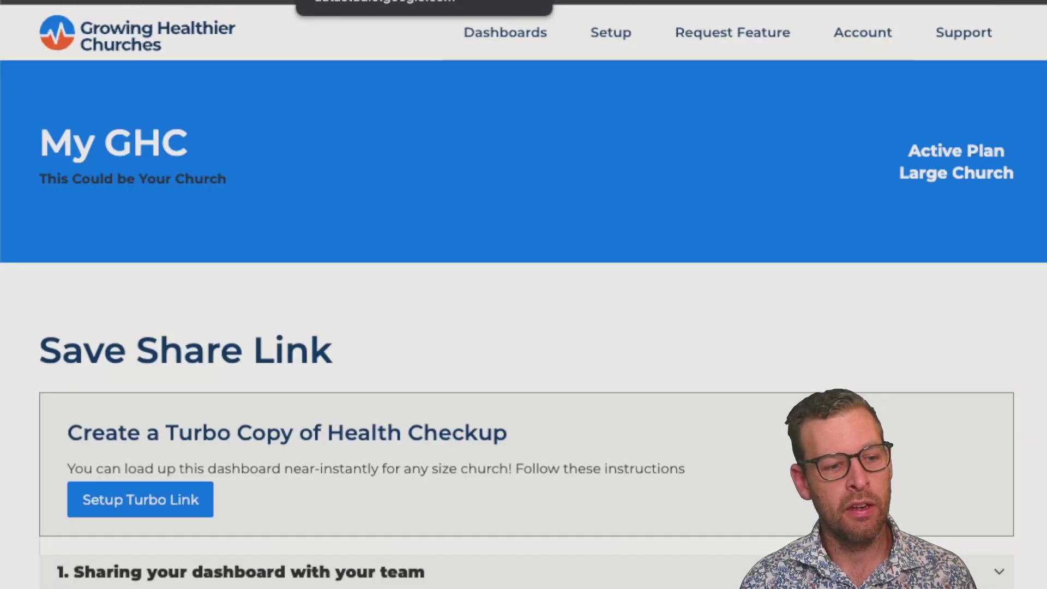
Open the GHC Church Health Checkup report and make a copy of it from More options
{"action": "scroll", "coordinate": [430, 185], "scroll_direction": "down", "scroll_amount": 1}
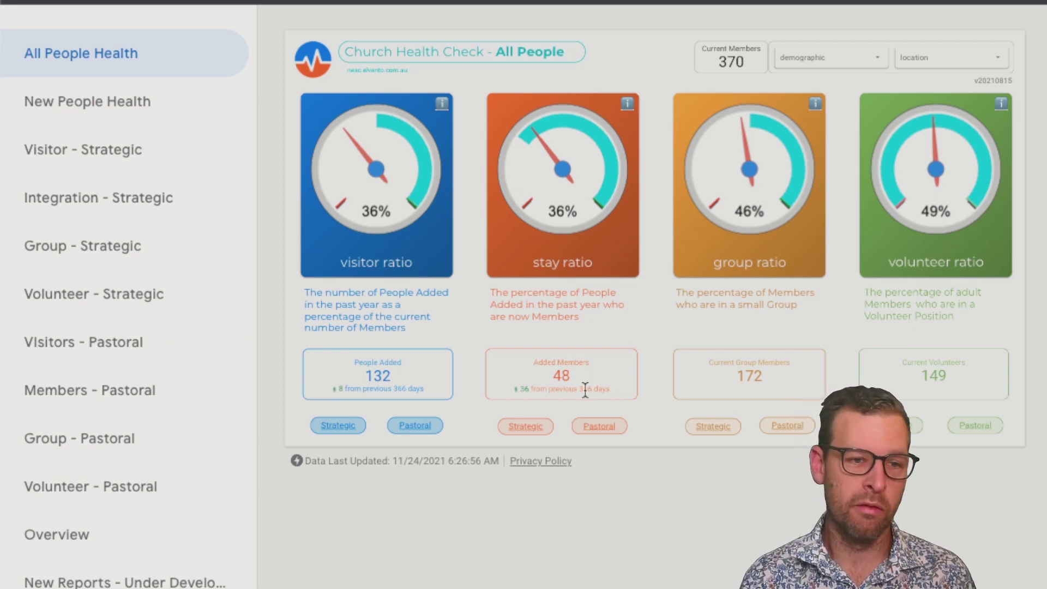
{"action": "double_click", "coordinate": [592, 510]}
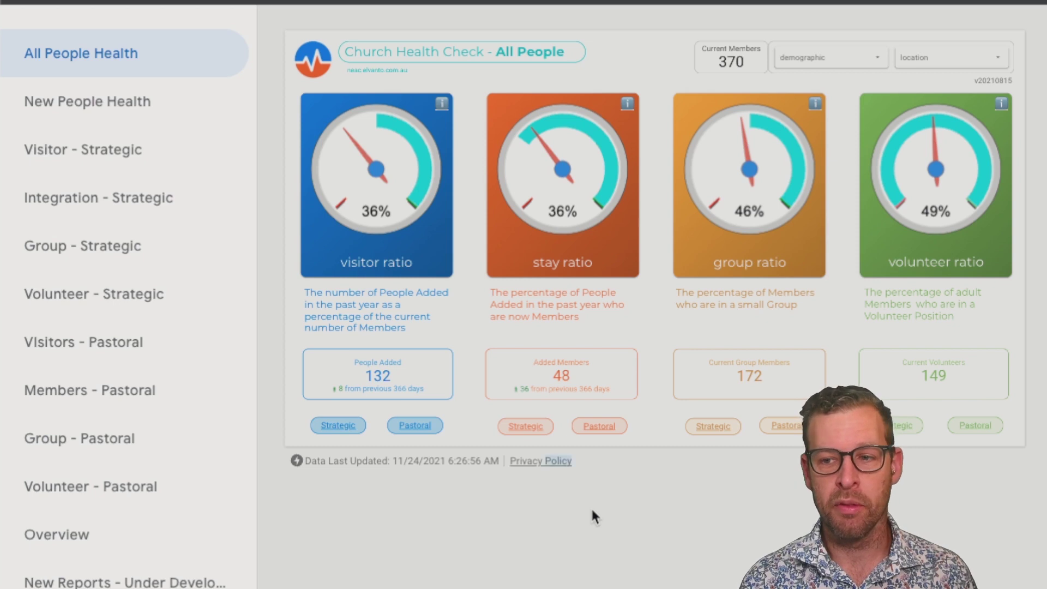
{"action": "mouse_move", "coordinate": [799, 33]}
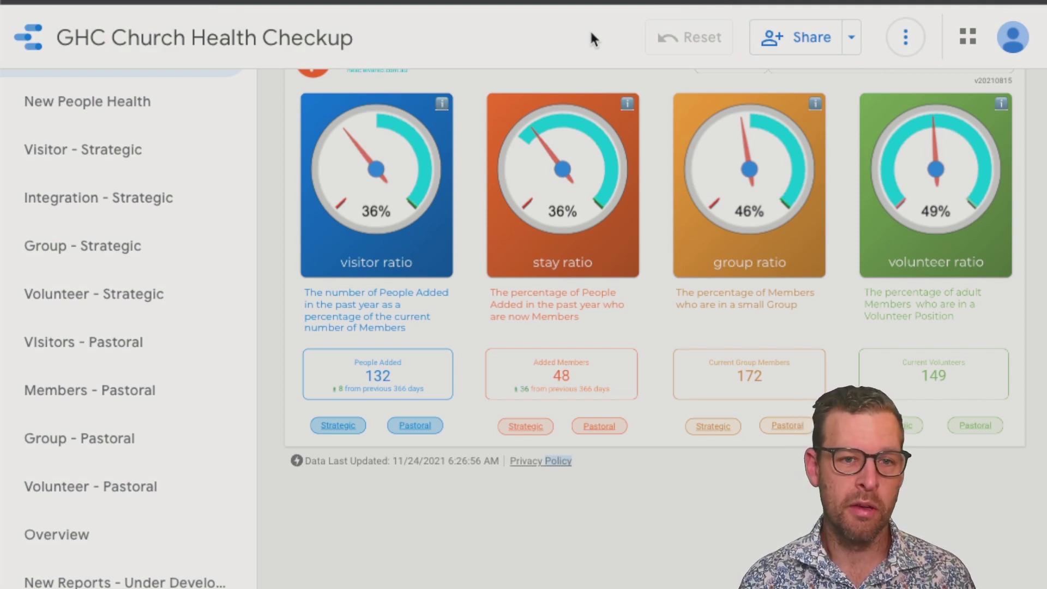
{"action": "left_click", "coordinate": [906, 39]}
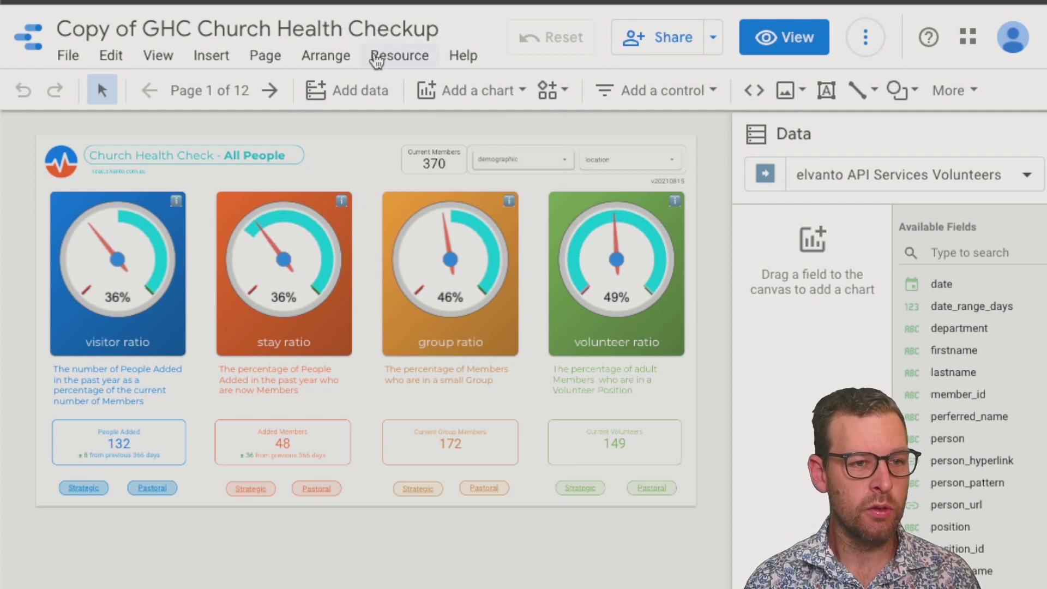
List the report's added data sources and start editing Services Volunteers
{"action": "left_click", "coordinate": [377, 61]}
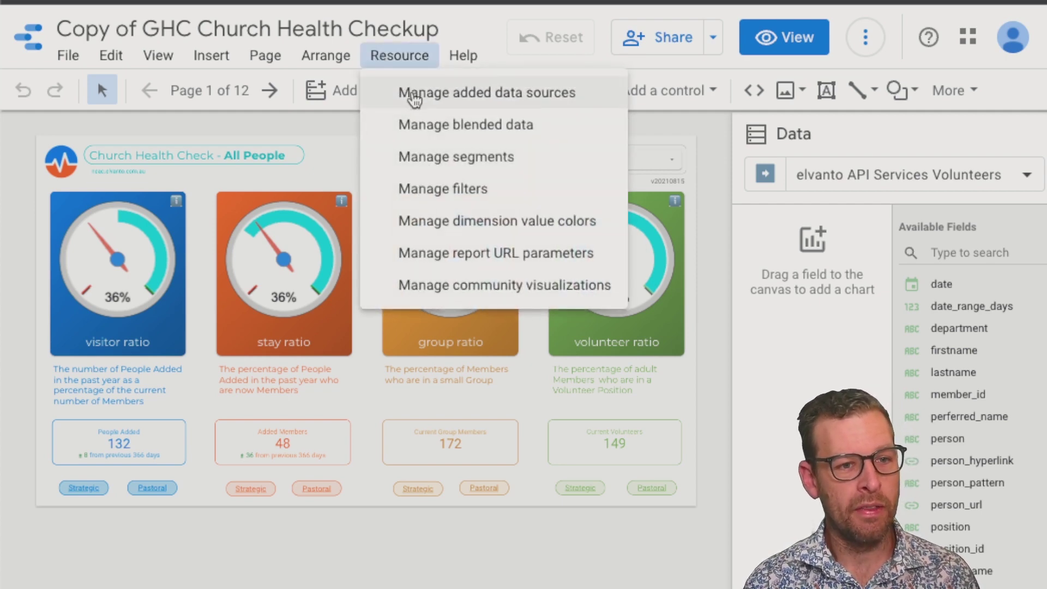
{"action": "left_click", "coordinate": [415, 96]}
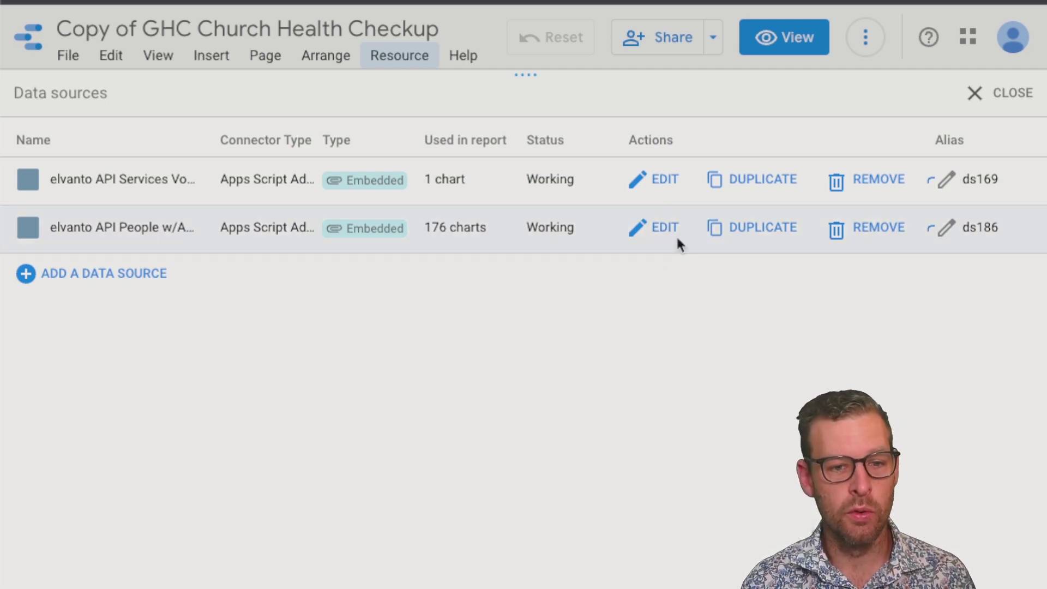
{"action": "left_click", "coordinate": [655, 183]}
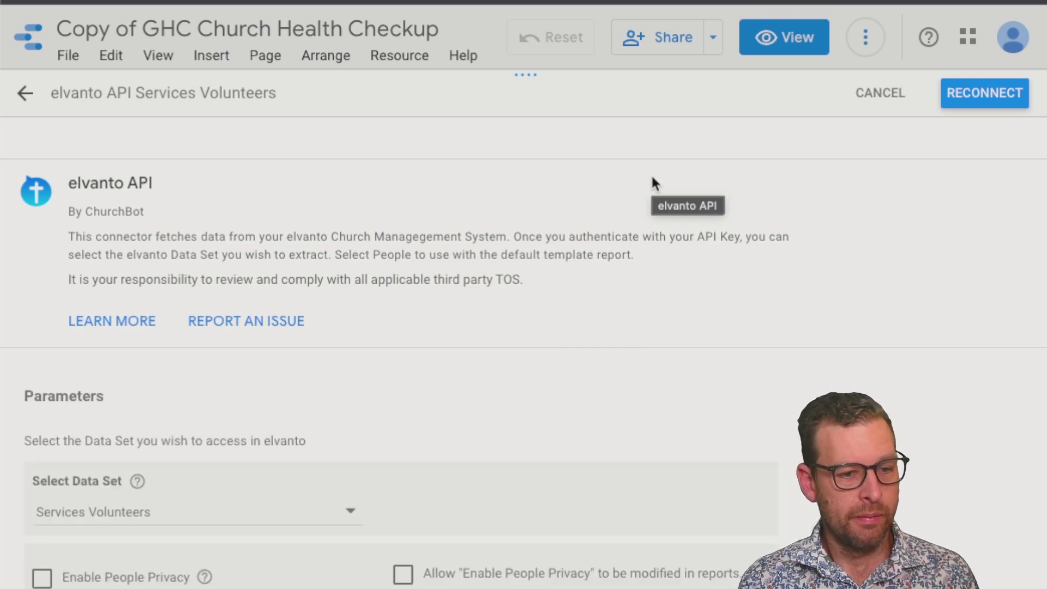
Reconnect the Services Volunteers data source and switch it to Owner's Credentials
{"action": "left_click", "coordinate": [994, 101]}
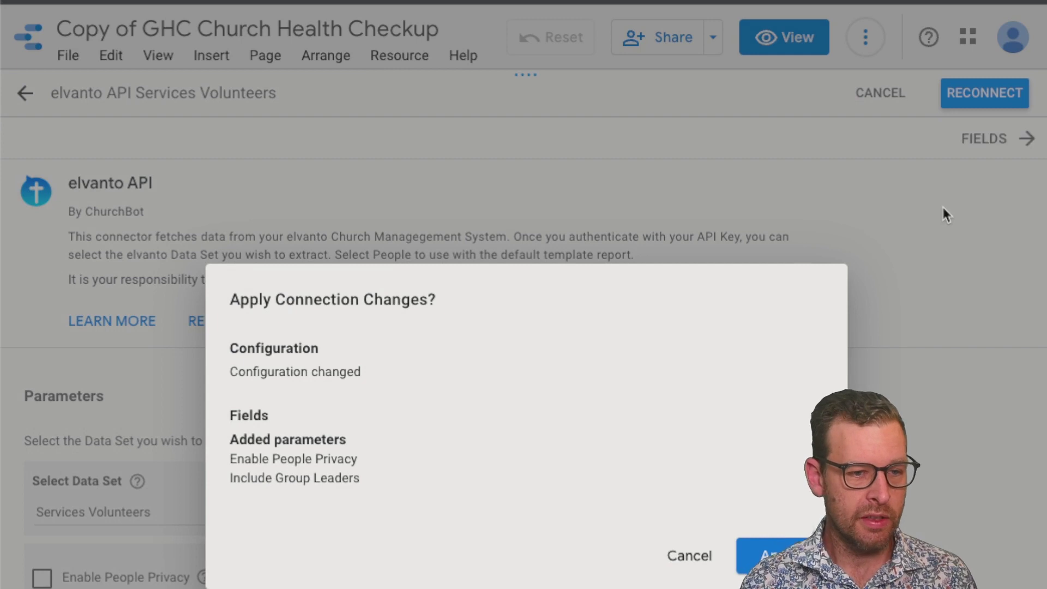
{"action": "left_click", "coordinate": [772, 555]}
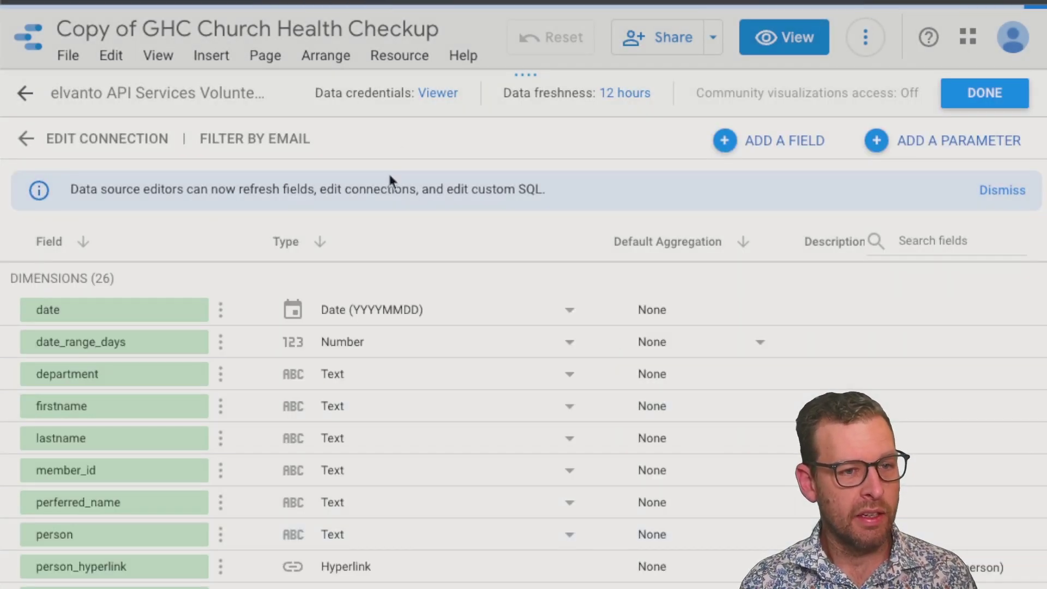
{"action": "left_click", "coordinate": [415, 101]}
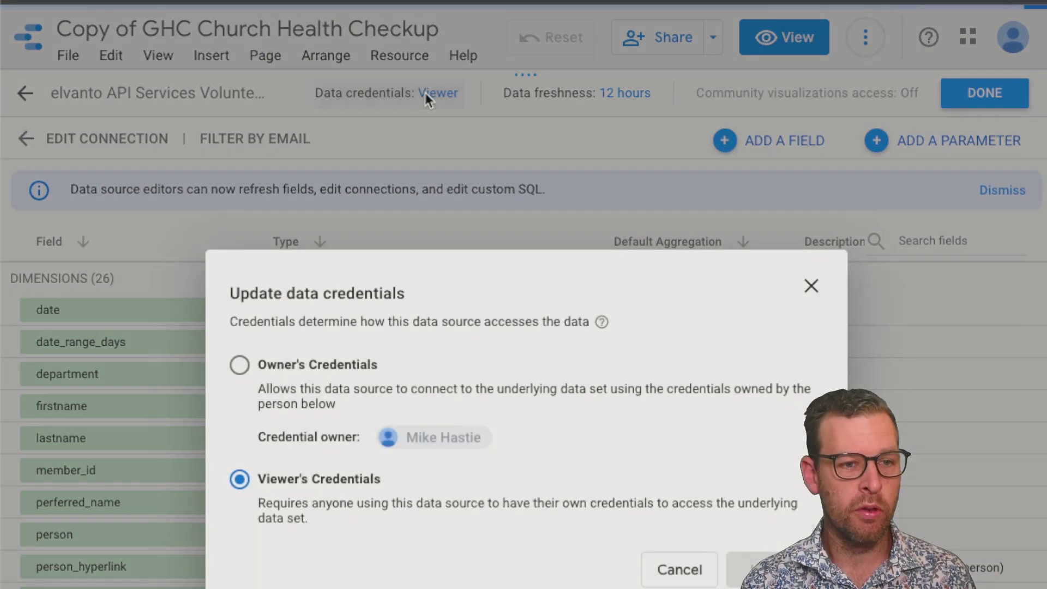
{"action": "left_click", "coordinate": [317, 360]}
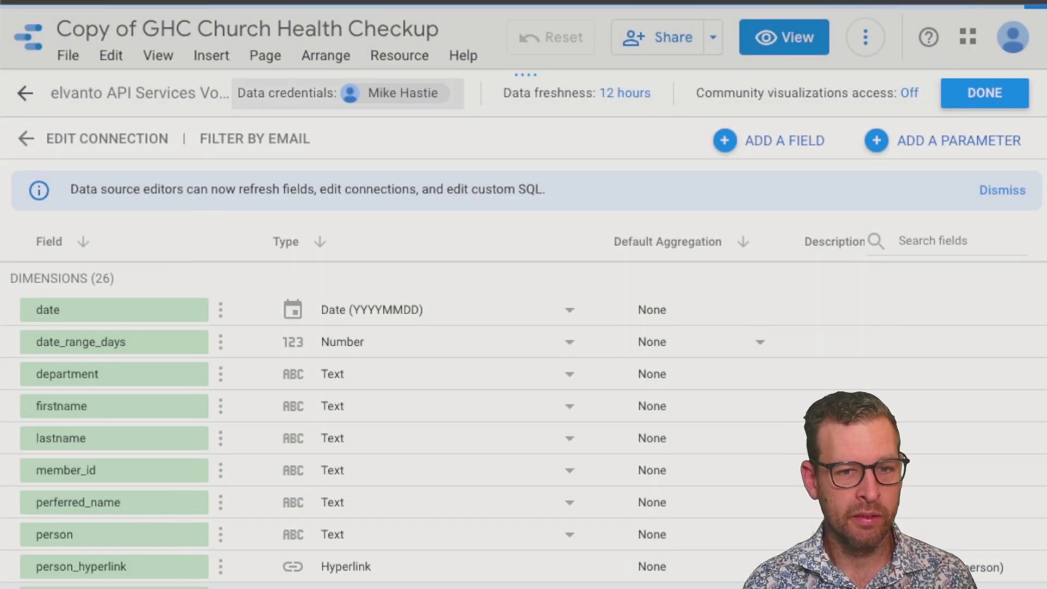
{"action": "left_click", "coordinate": [990, 94]}
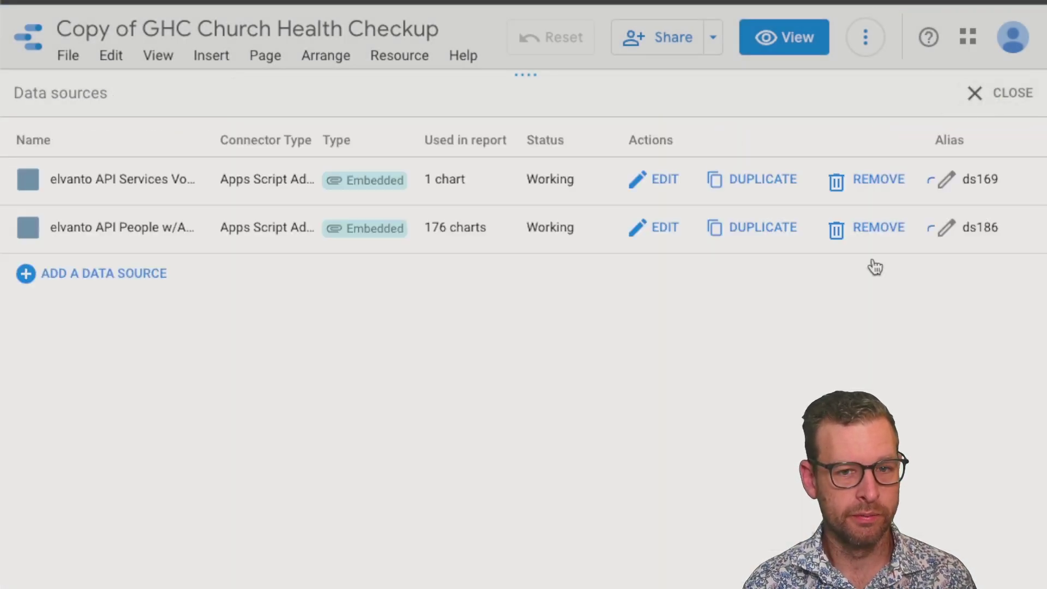
{"action": "left_click", "coordinate": [658, 231]}
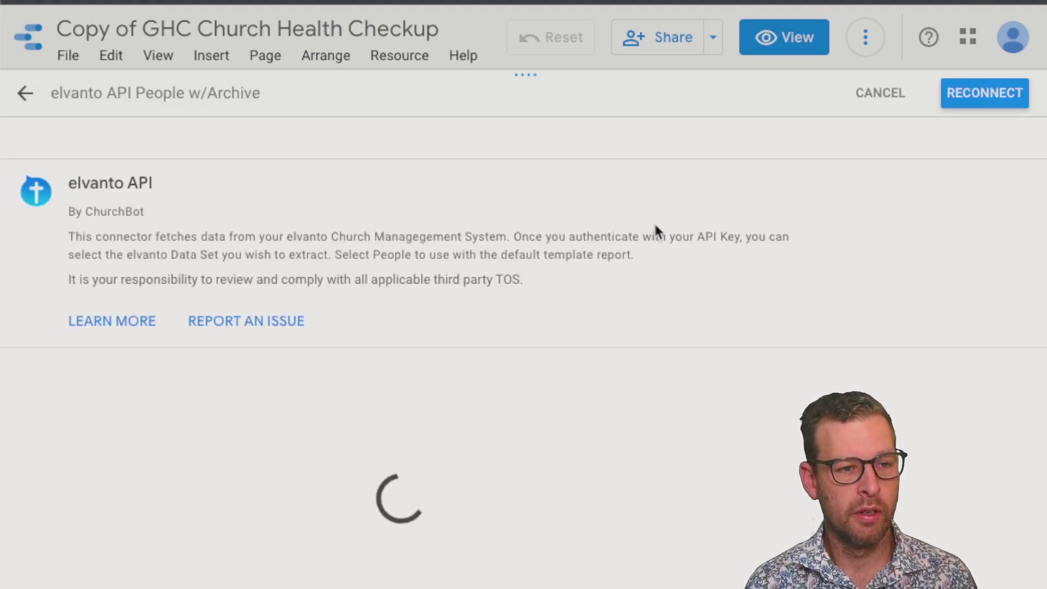
Reconnect the People w/Archive data source with Owner's Credentials and close the data sources list
{"action": "left_click", "coordinate": [976, 103]}
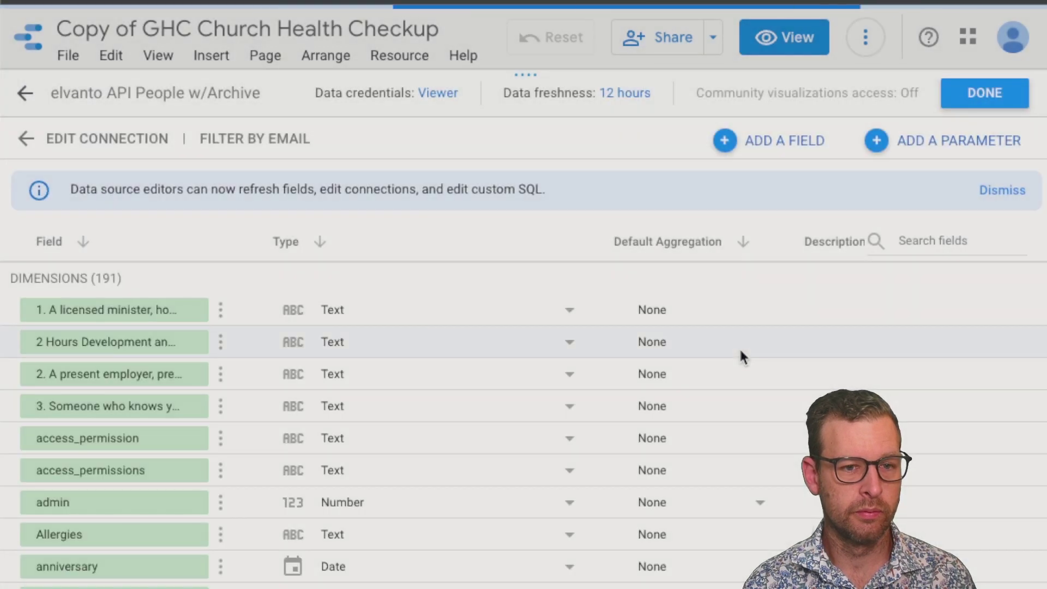
{"action": "left_click", "coordinate": [418, 96]}
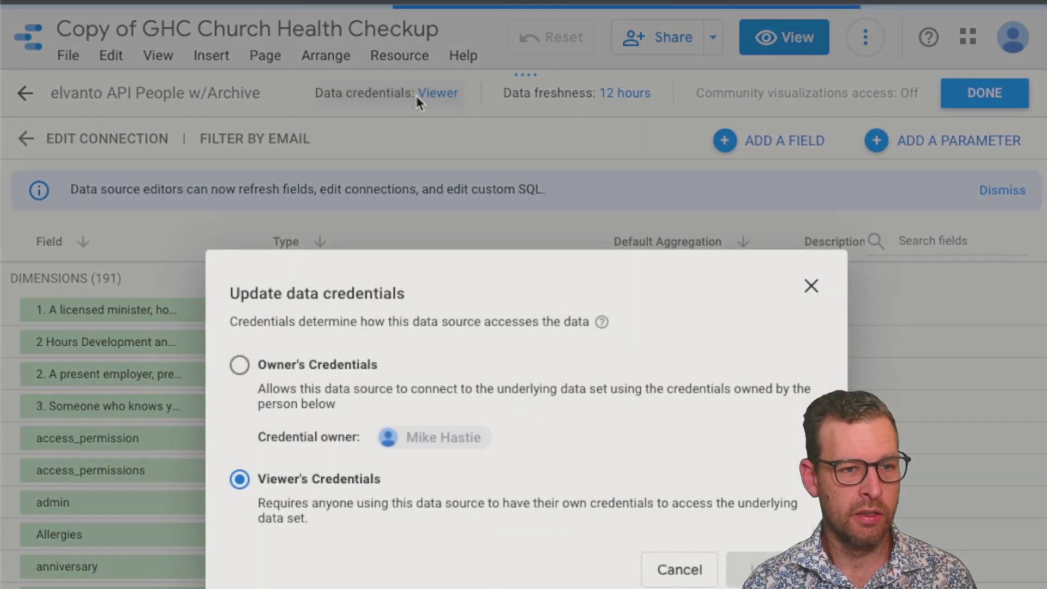
{"action": "left_click", "coordinate": [302, 367]}
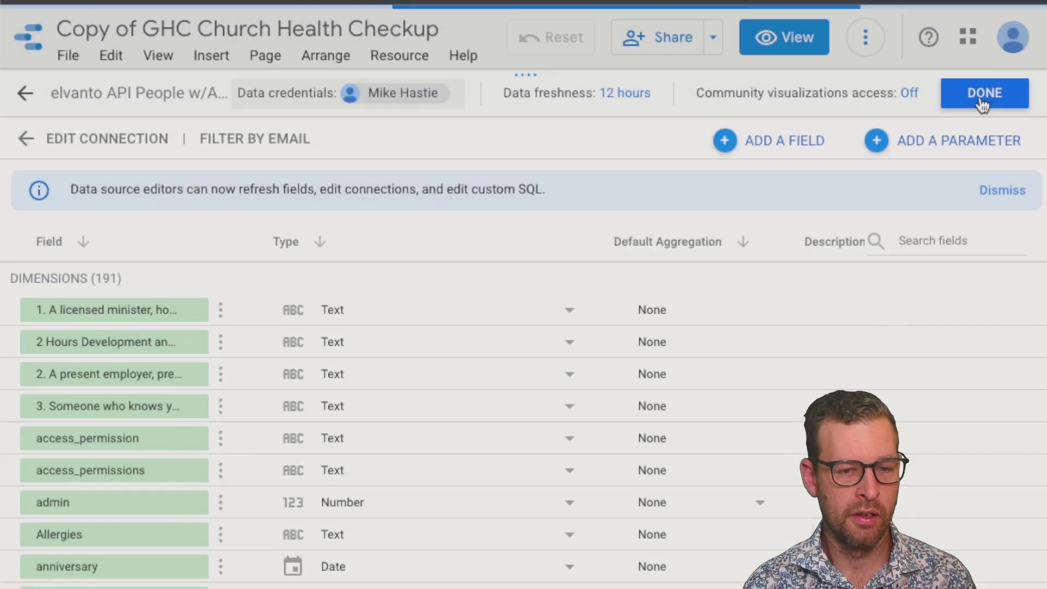
{"action": "left_click", "coordinate": [983, 105]}
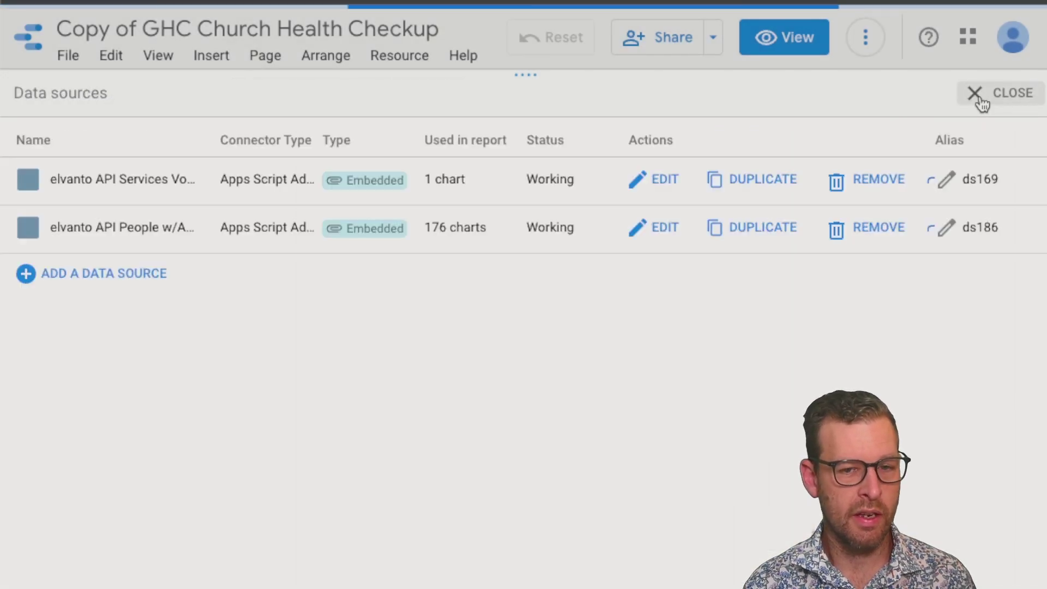
{"action": "left_click", "coordinate": [983, 104]}
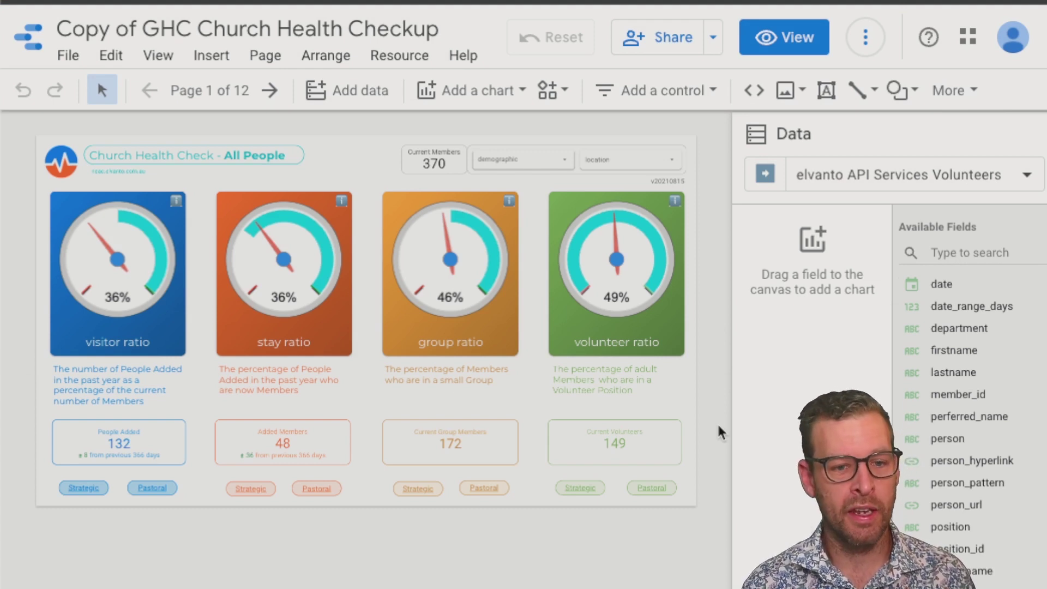
Bring up the report's Manage access link sharing settings and review the options
{"action": "left_click", "coordinate": [662, 46]}
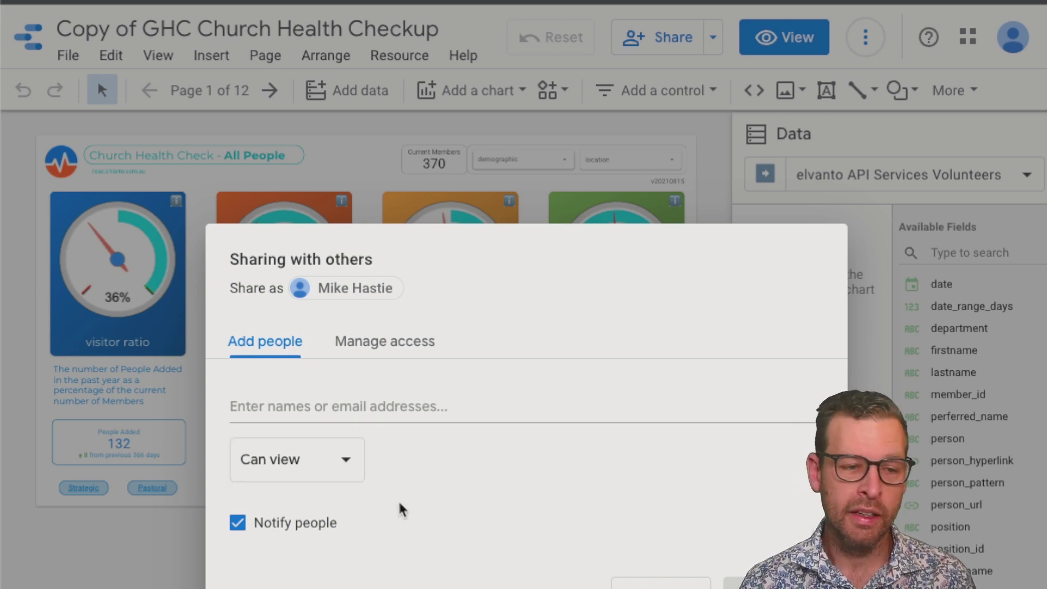
{"action": "left_click", "coordinate": [354, 343]}
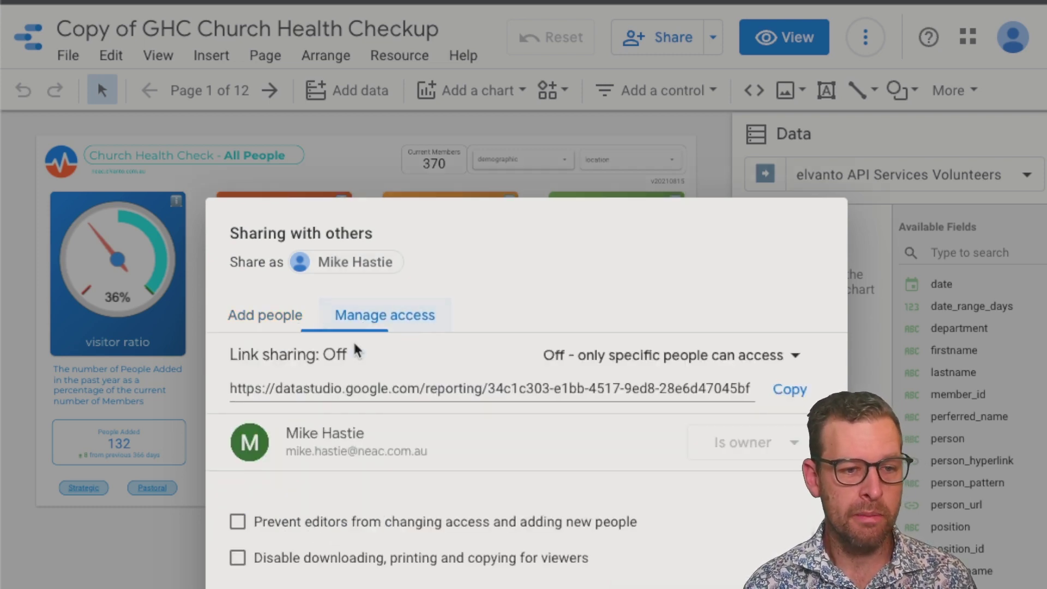
{"action": "left_click", "coordinate": [784, 354]}
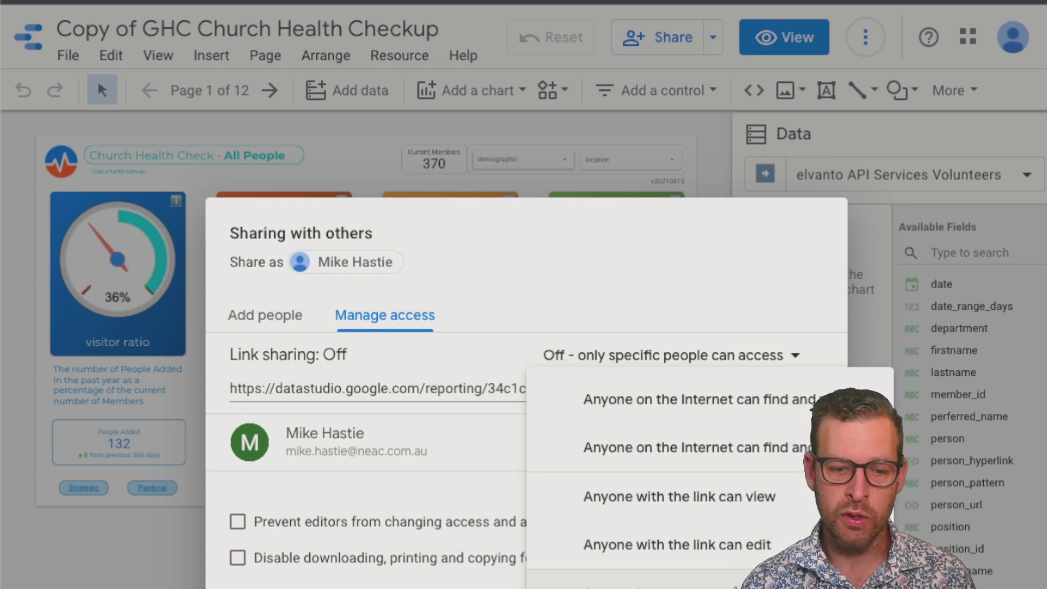
{"action": "left_click", "coordinate": [655, 583]}
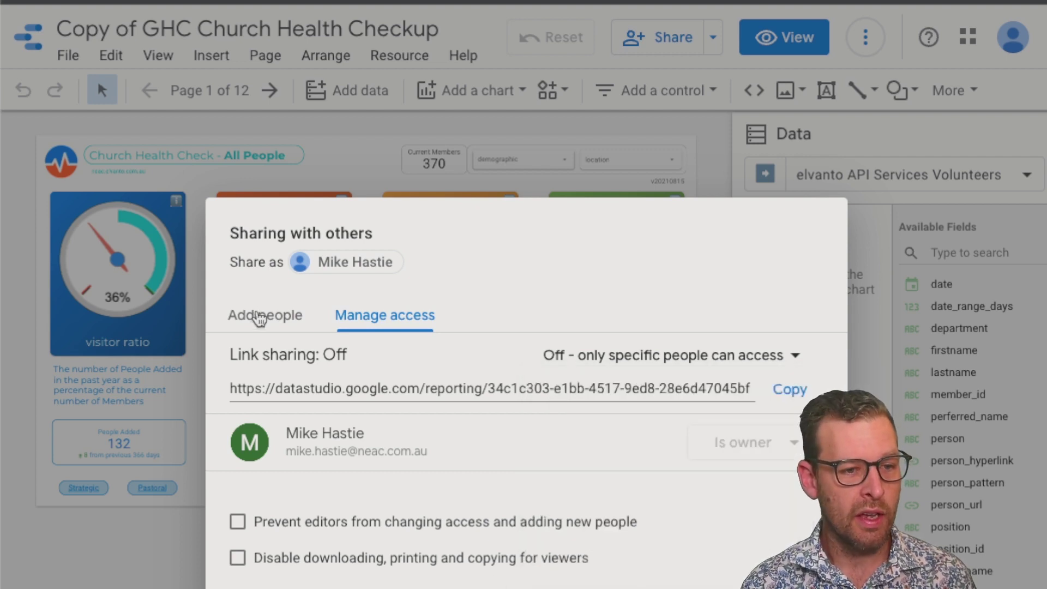
{"action": "left_click", "coordinate": [258, 315]}
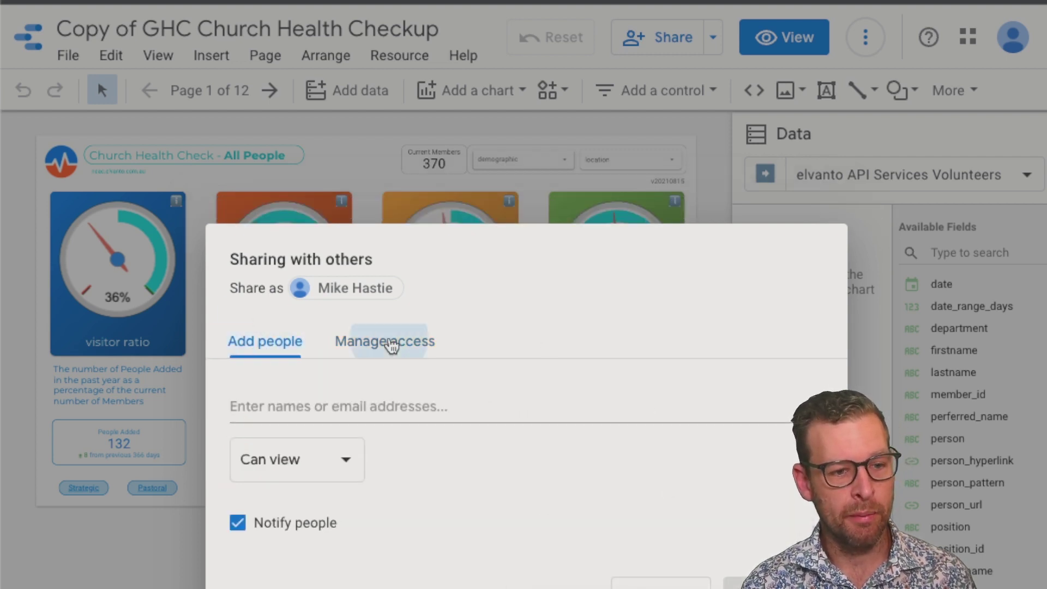
{"action": "left_click", "coordinate": [391, 345]}
Set link sharing to 'Anyone in the domain with the link can view' and copy the link
{"action": "left_click", "coordinate": [760, 355]}
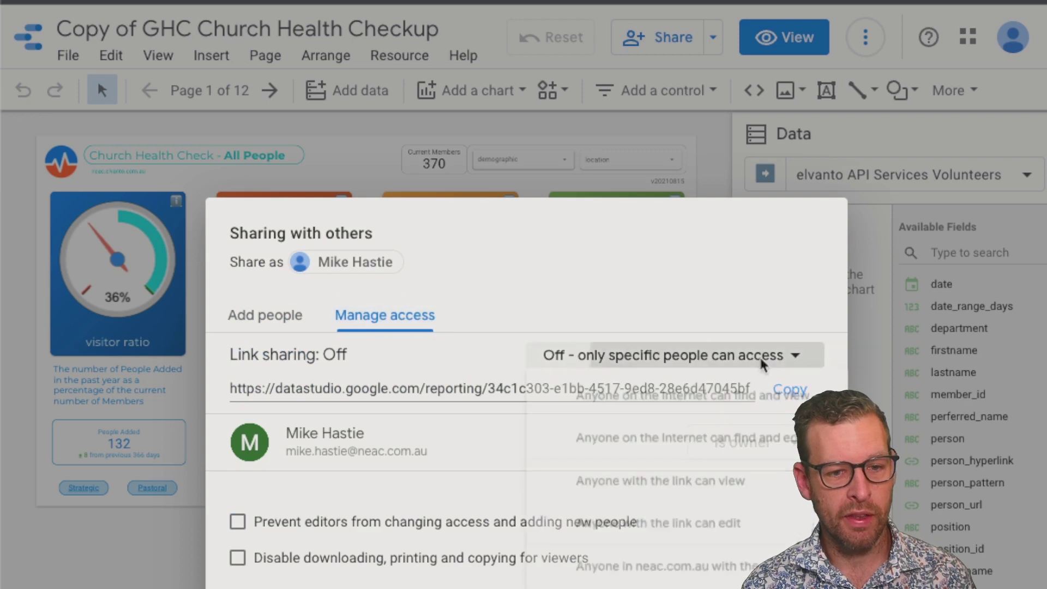
{"action": "left_click", "coordinate": [718, 587]}
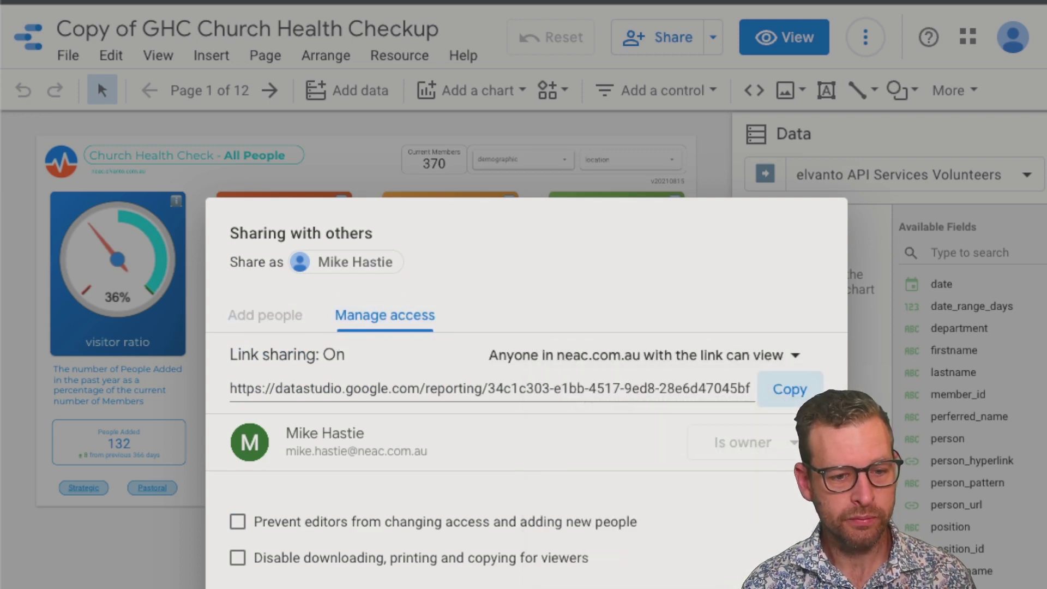
{"action": "left_click", "coordinate": [789, 389]}
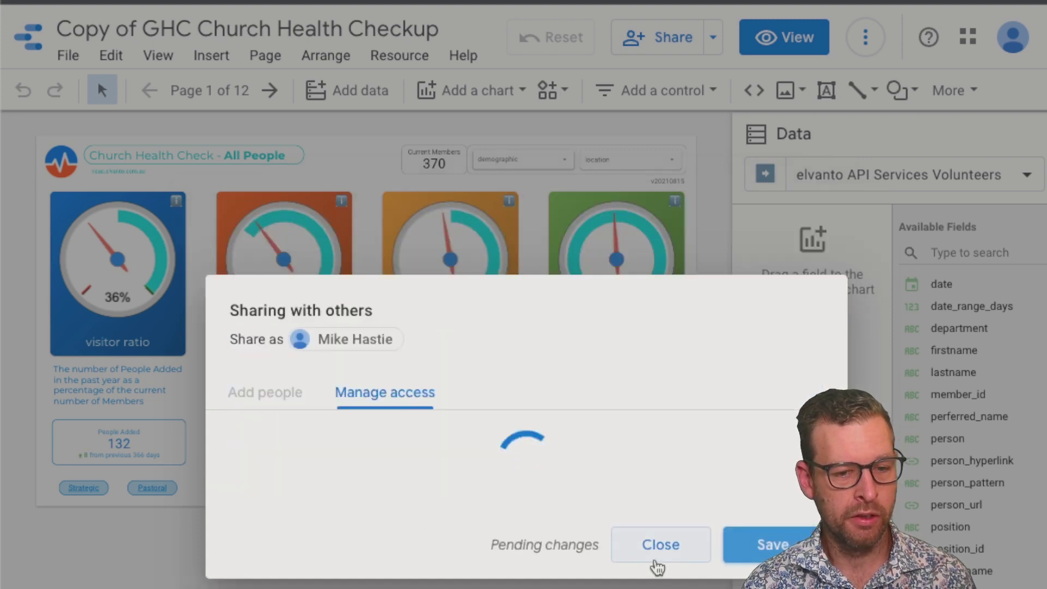
{"action": "key", "text": "Escape"}
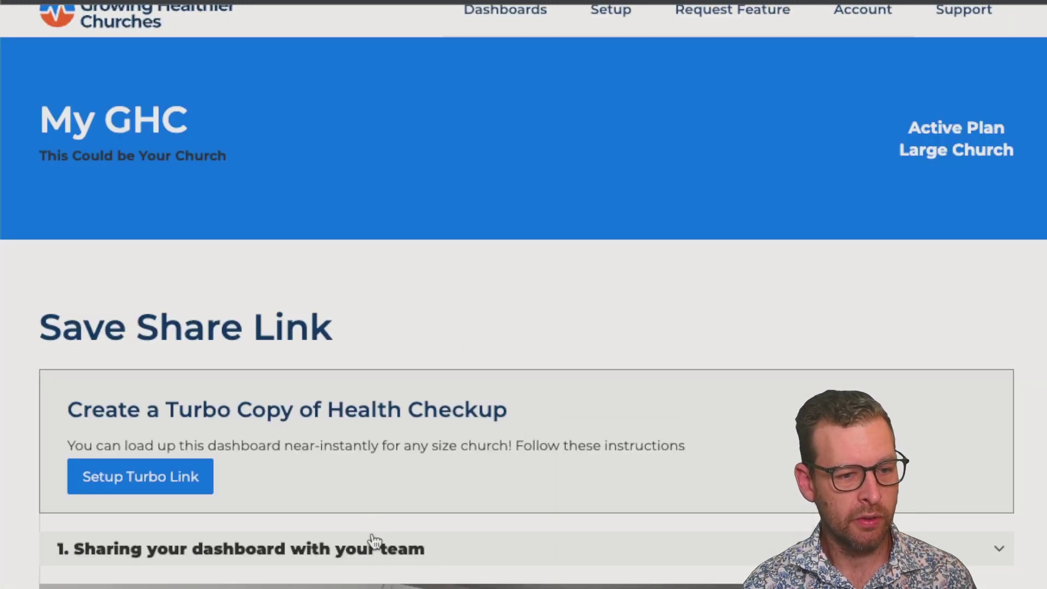
Paste the copied report link into the Health Checkup Datastudio Dashboard URL field in myGHC
{"action": "left_click", "coordinate": [373, 549]}
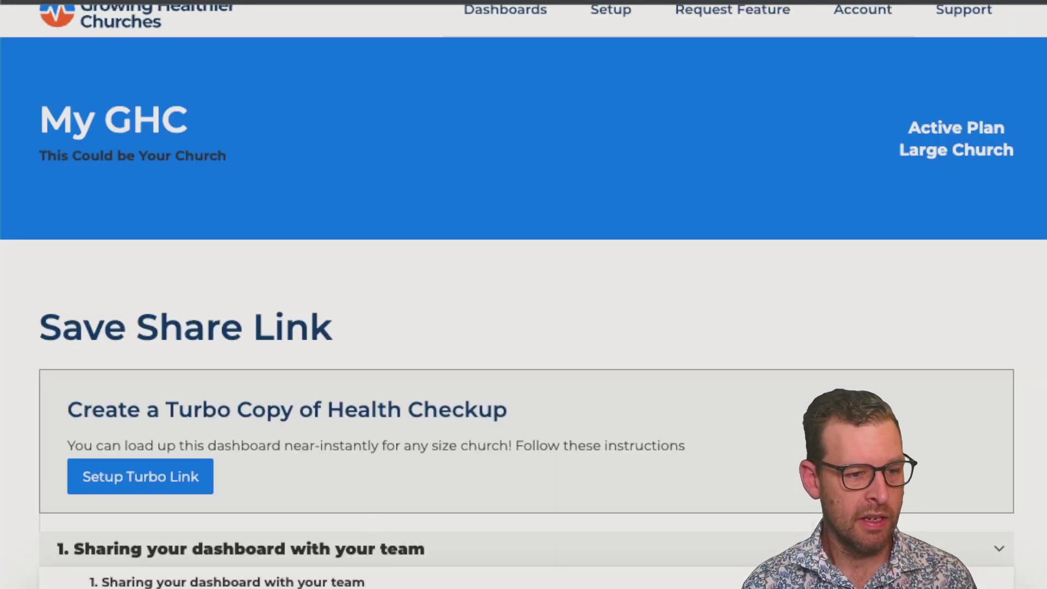
{"action": "scroll", "coordinate": [340, 580], "scroll_direction": "down", "scroll_amount": 15}
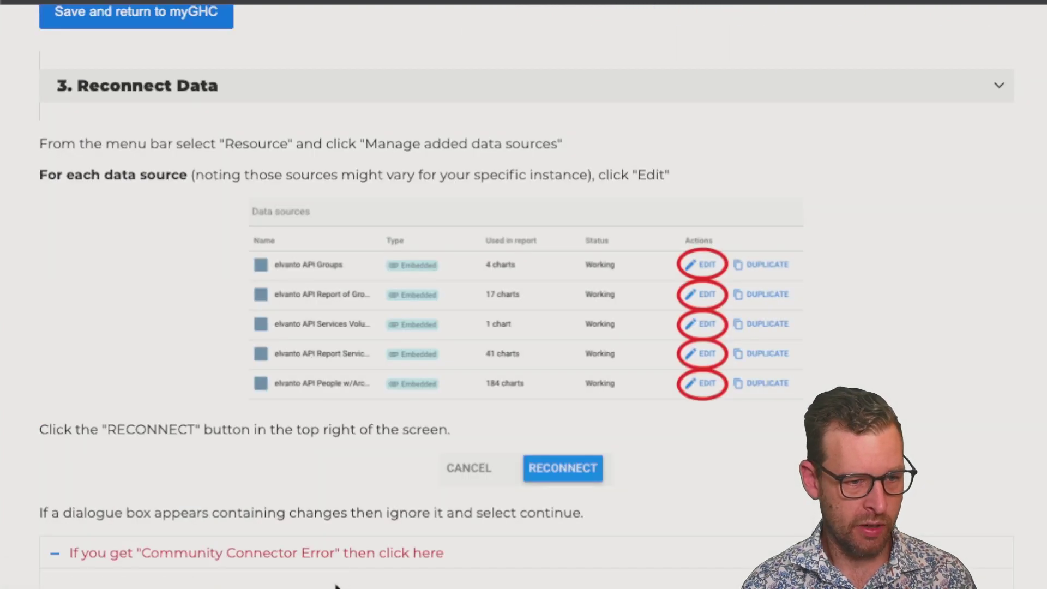
{"action": "scroll", "coordinate": [343, 495], "scroll_direction": "up", "scroll_amount": 2}
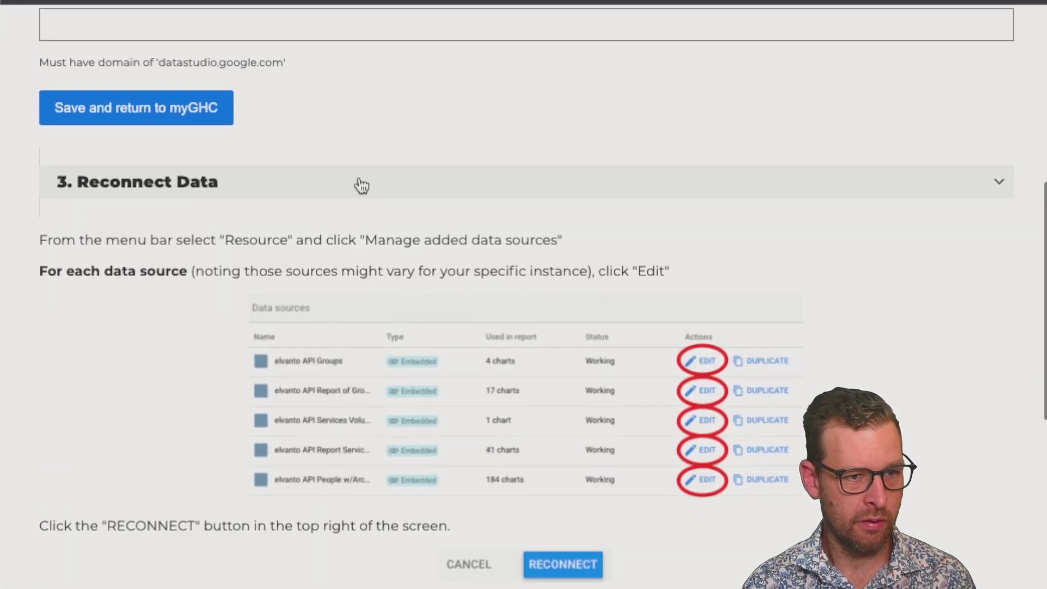
{"action": "scroll", "coordinate": [358, 234], "scroll_direction": "up", "scroll_amount": 7}
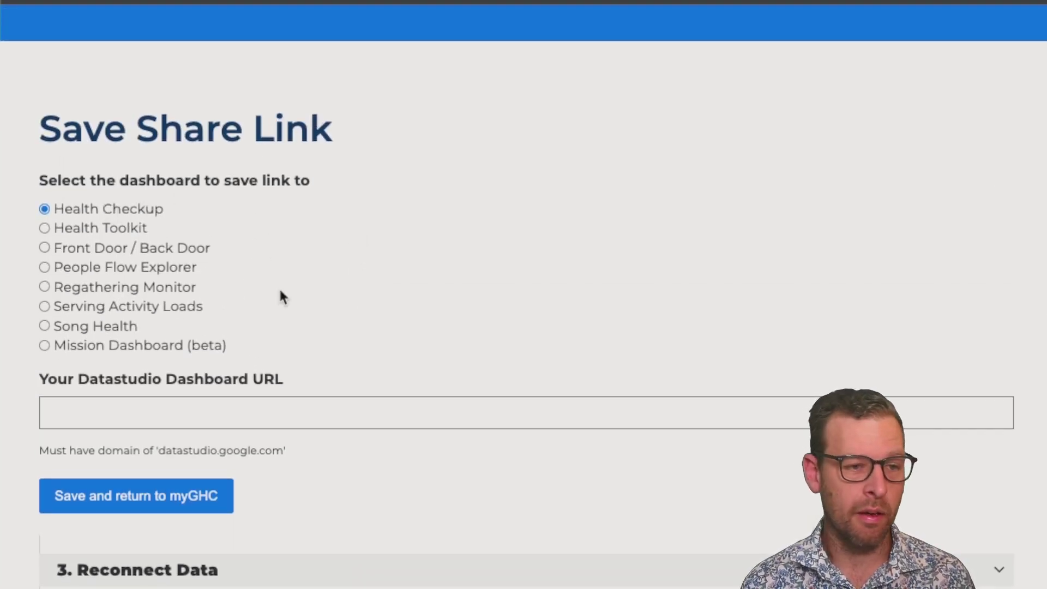
{"action": "left_click", "coordinate": [289, 409]}
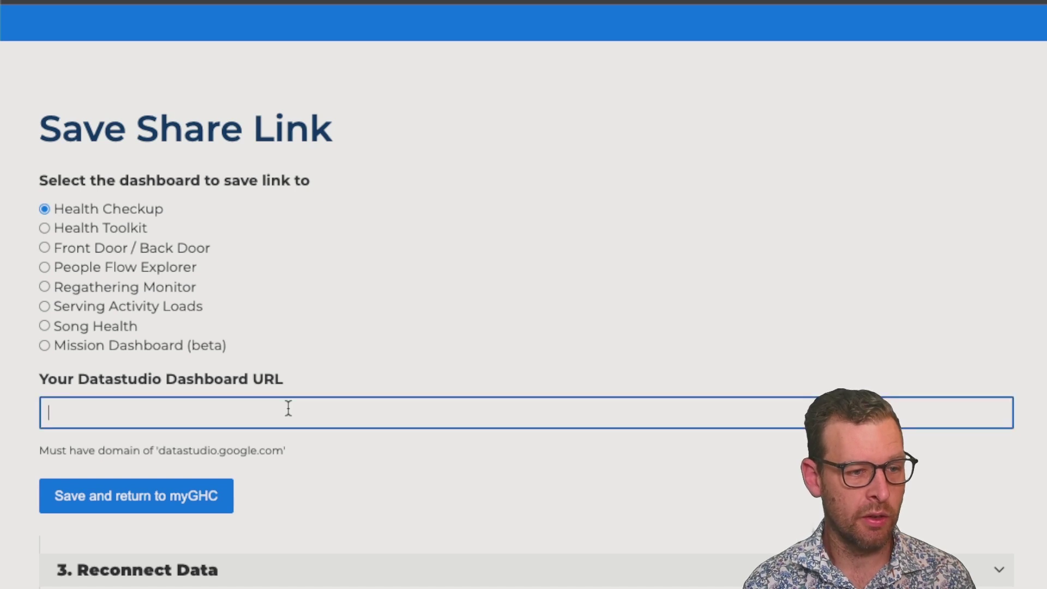
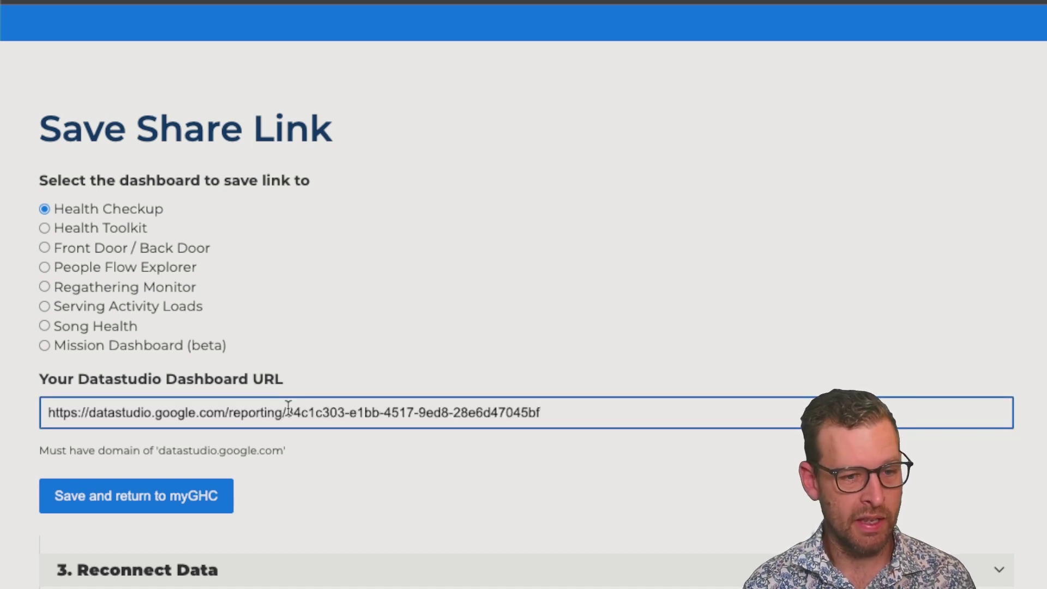
{"action": "scroll", "coordinate": [387, 515], "scroll_direction": "down", "scroll_amount": 1}
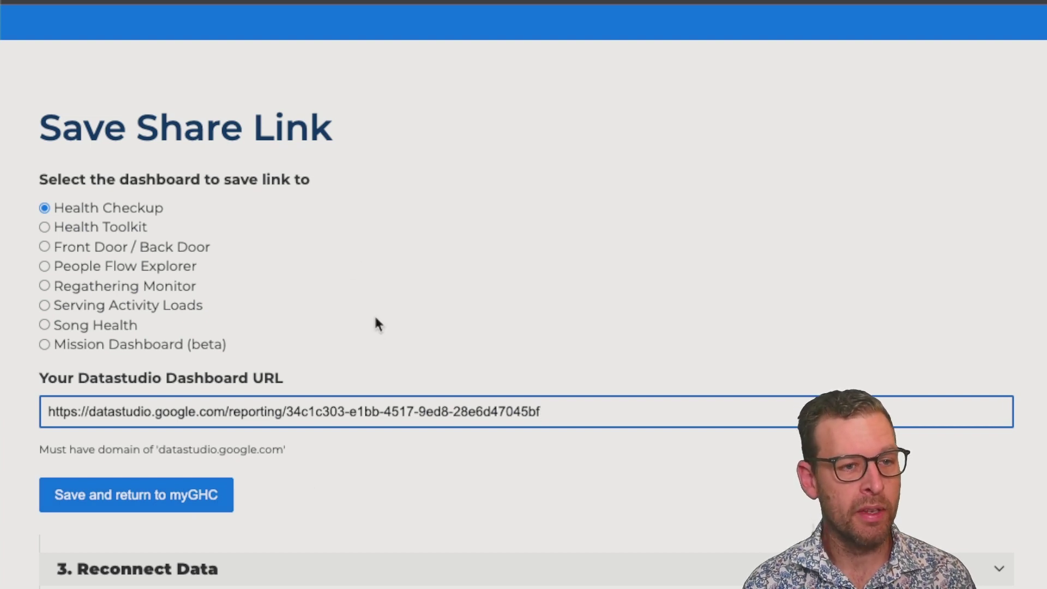
{"action": "scroll", "coordinate": [376, 323], "scroll_direction": "down", "scroll_amount": 3}
Set the location filter's default selection to 'Newtown - CiG'
{"action": "left_click", "coordinate": [313, 491]}
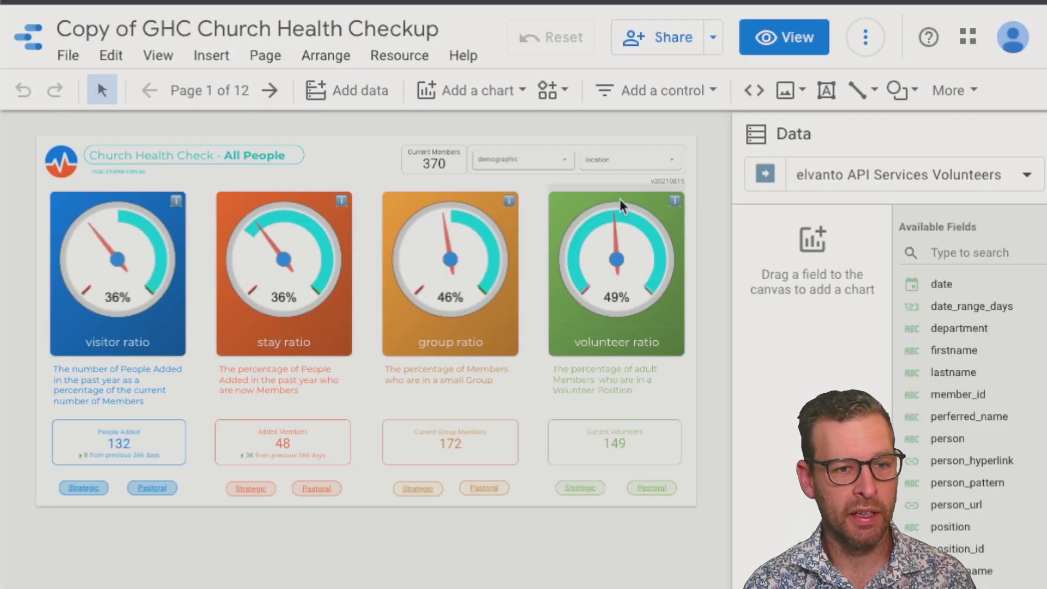
{"action": "left_click", "coordinate": [622, 161]}
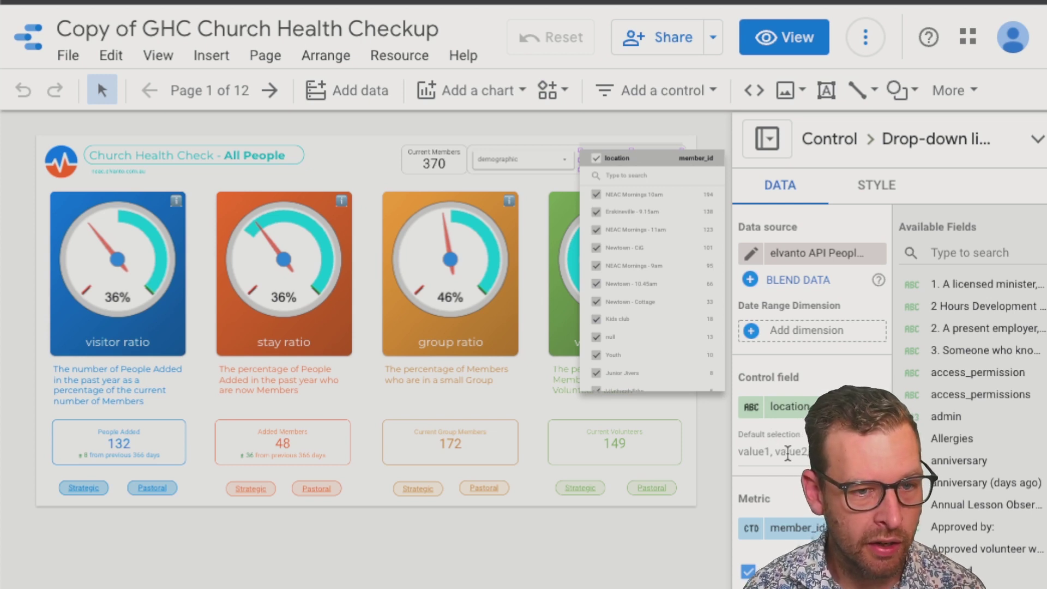
{"action": "left_click", "coordinate": [787, 453]}
{"action": "type", "text": "Newt"}
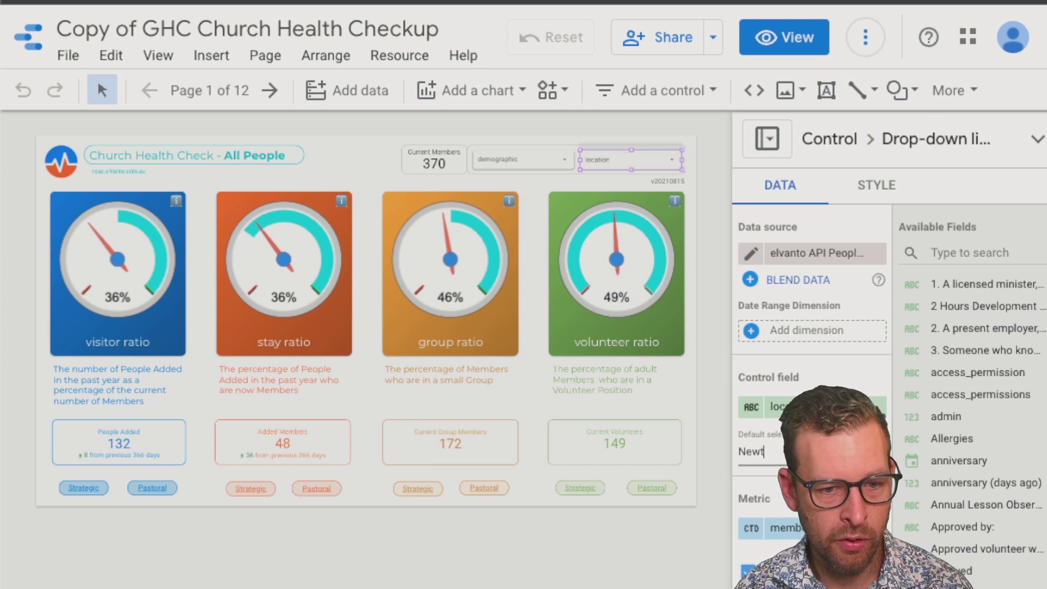
{"action": "type", "text": "own"}
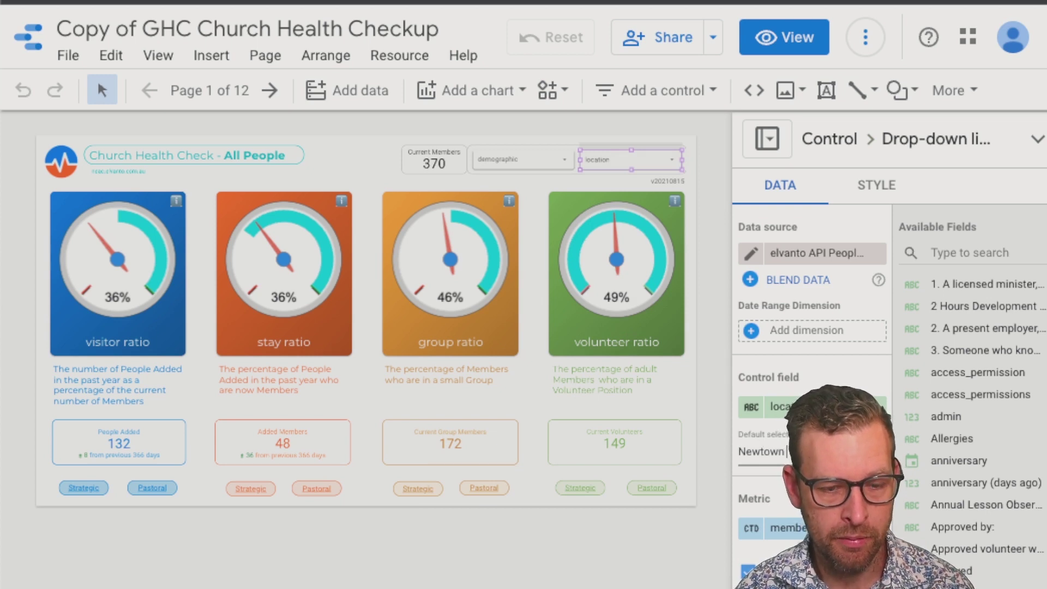
{"action": "type", "text": " - CiG"}
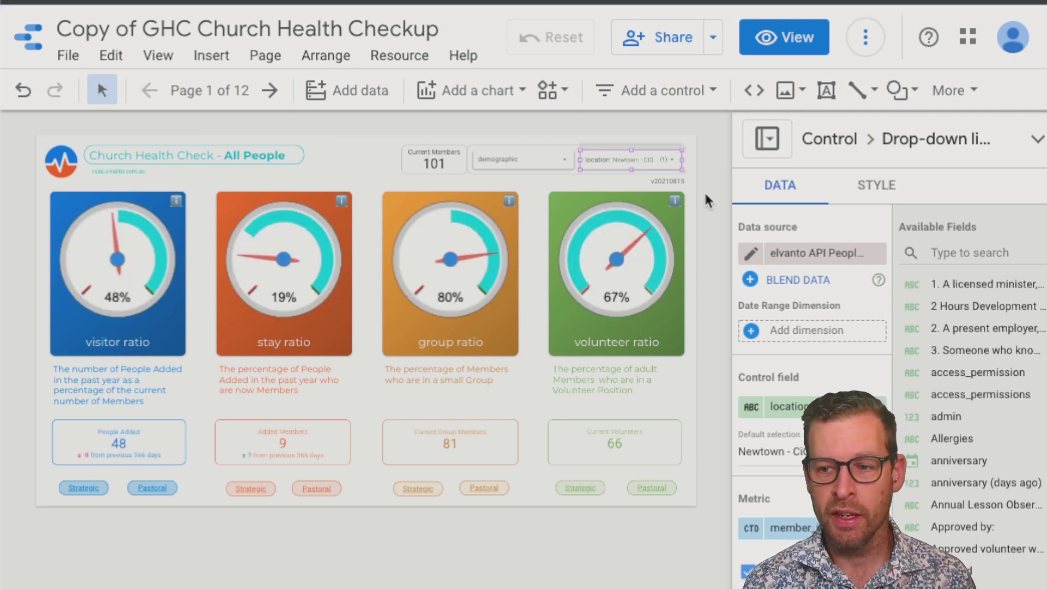
Set the demographic filter's default selection to 'Adult'
{"action": "left_click", "coordinate": [545, 170]}
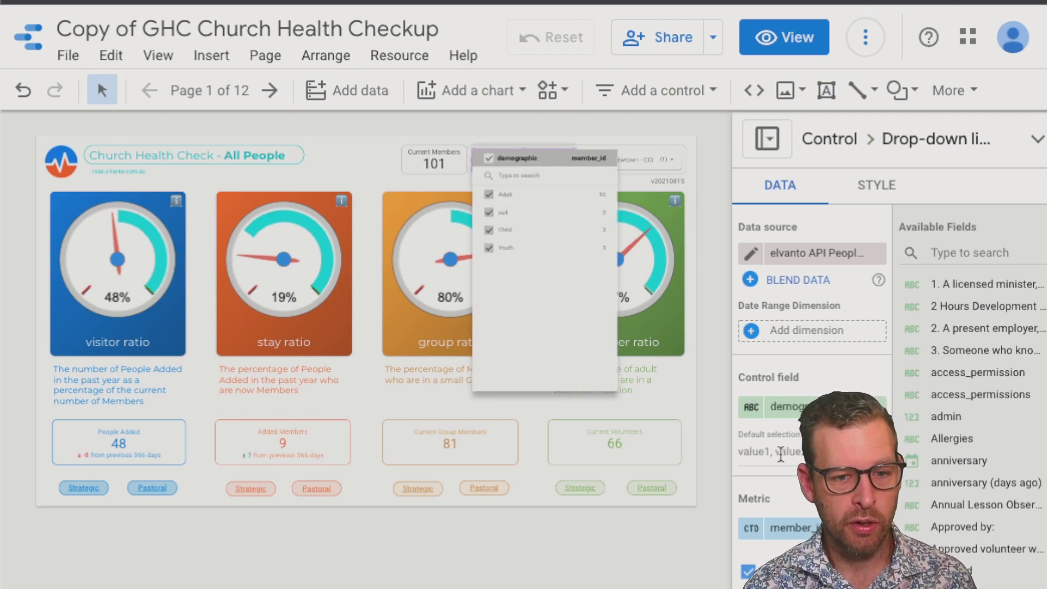
{"action": "left_click", "coordinate": [779, 453]}
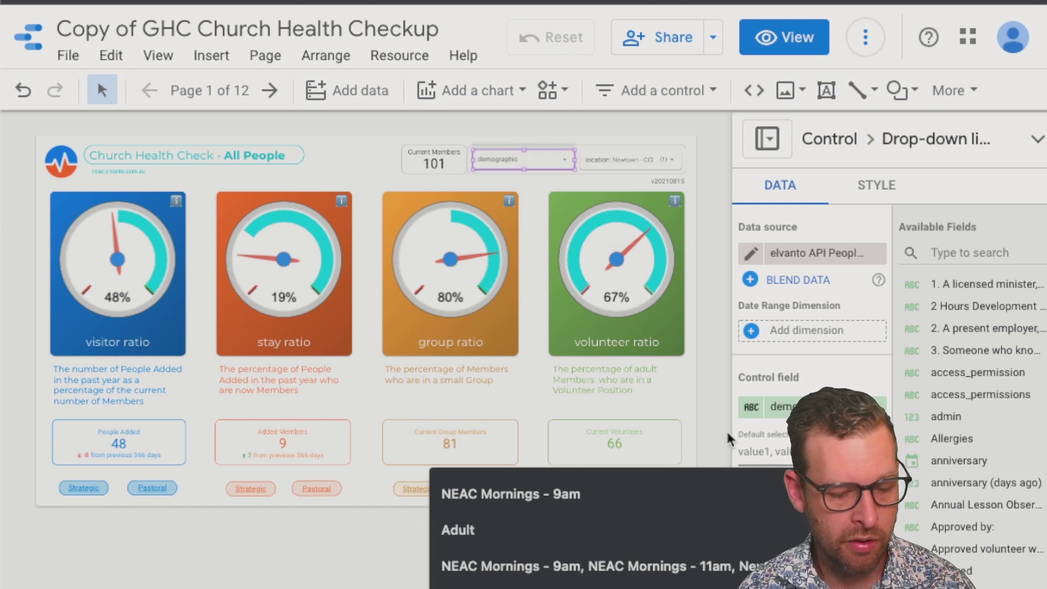
{"action": "type", "text": "Adult"}
{"action": "key", "text": "Return"}
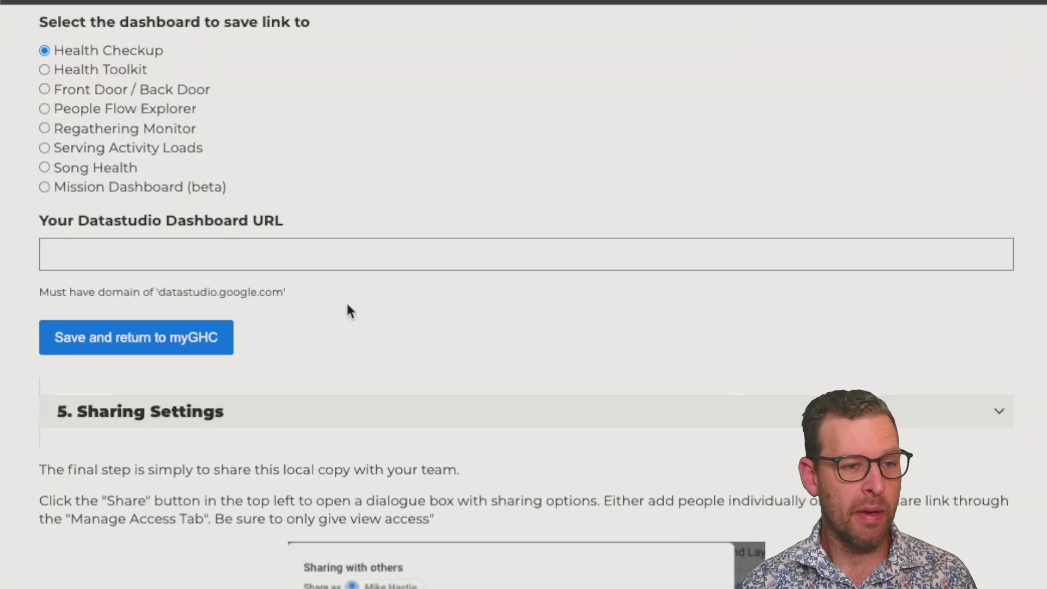
{"action": "scroll", "coordinate": [357, 323], "scroll_direction": "up", "scroll_amount": 6}
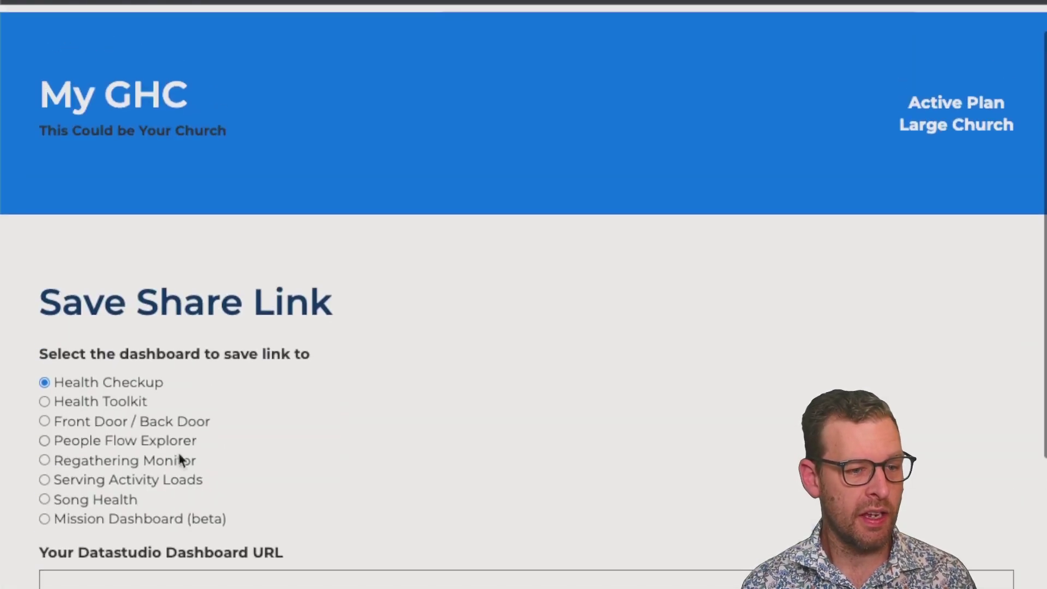
Paste the report URL into the Datastudio Dashboard URL field and submit the share link
{"action": "left_click", "coordinate": [162, 576]}
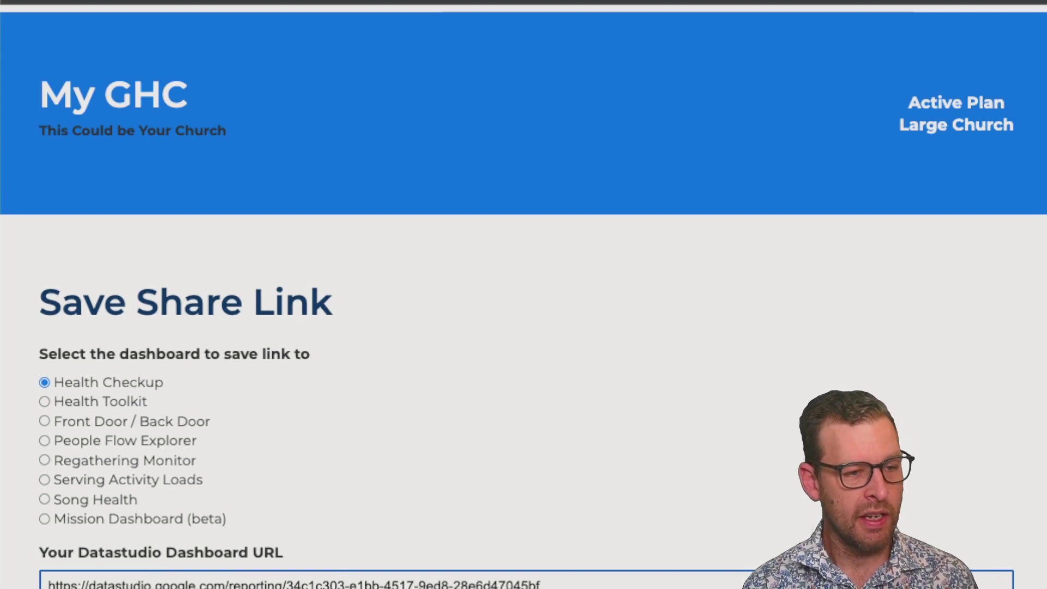
{"action": "key", "text": "Tab"}
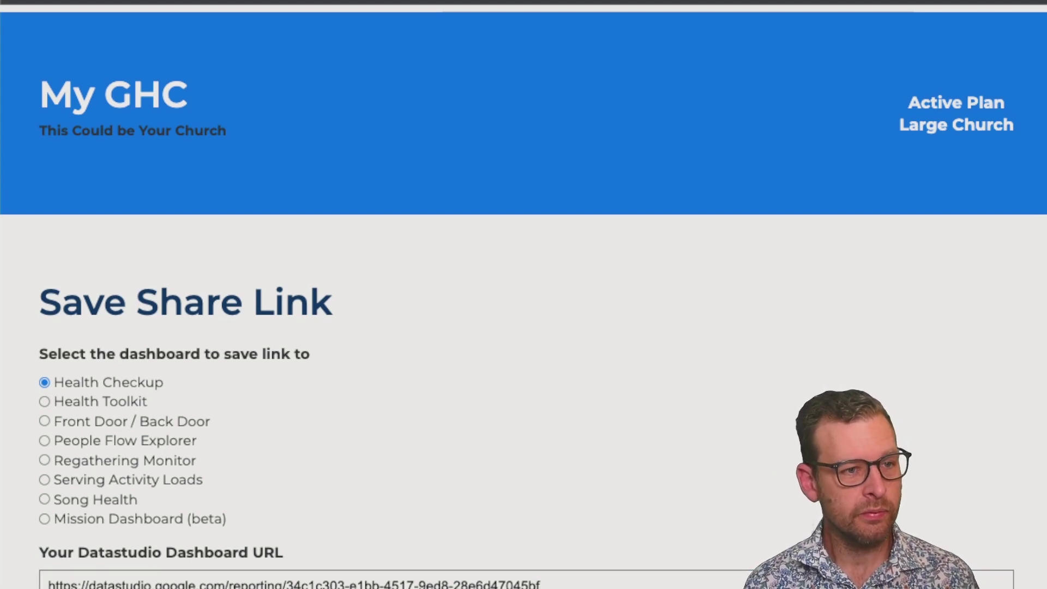
{"action": "key", "text": "Return"}
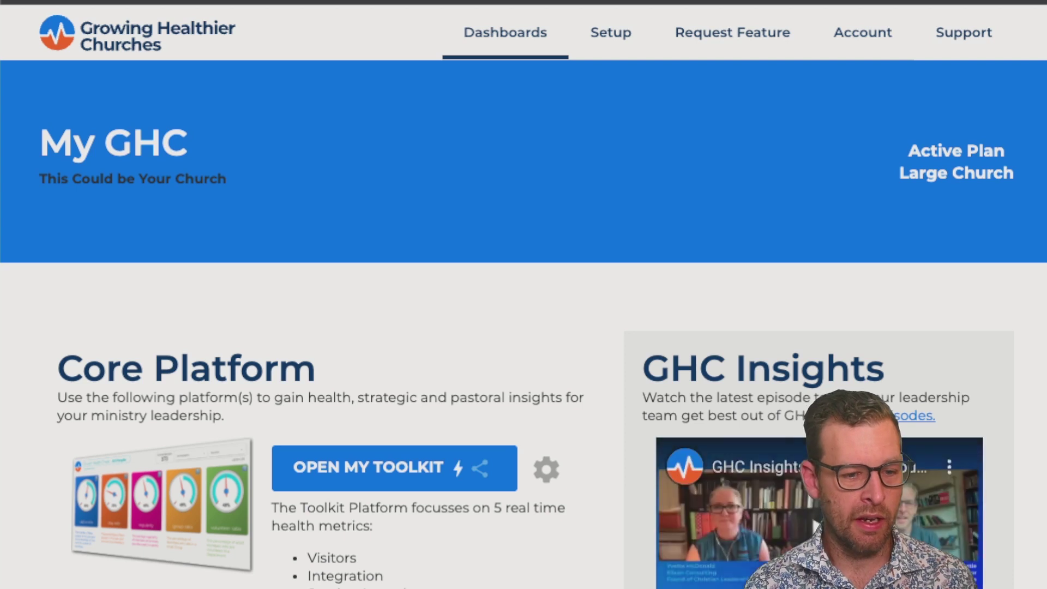
{"action": "scroll", "coordinate": [523, 295], "scroll_direction": "down", "scroll_amount": 5}
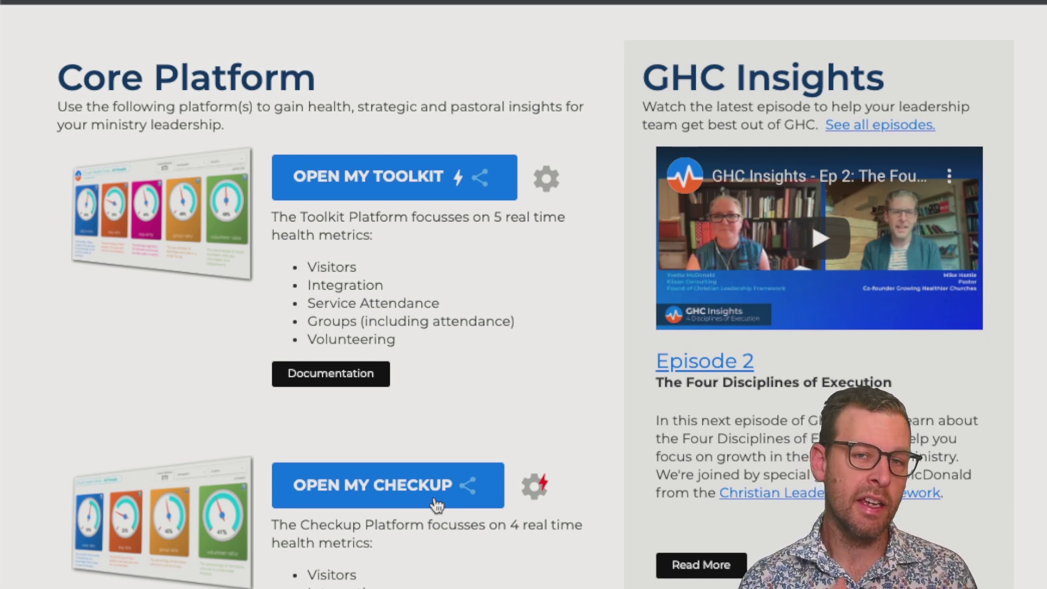
Choose 'Invite Member to my Team GHC' from the Checkup dashboard's options
{"action": "left_click", "coordinate": [525, 491]}
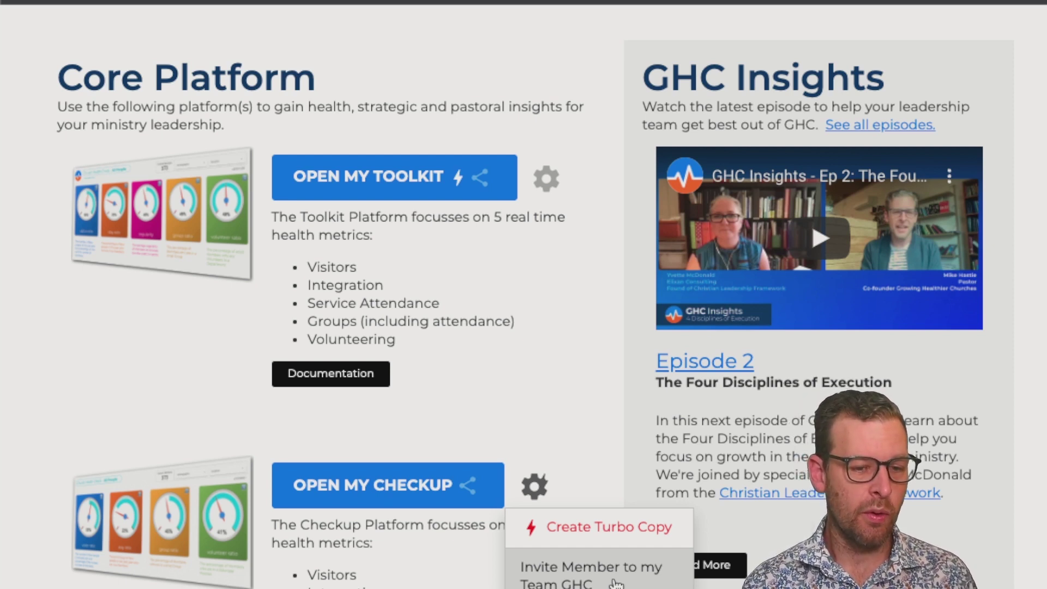
{"action": "left_click", "coordinate": [615, 581]}
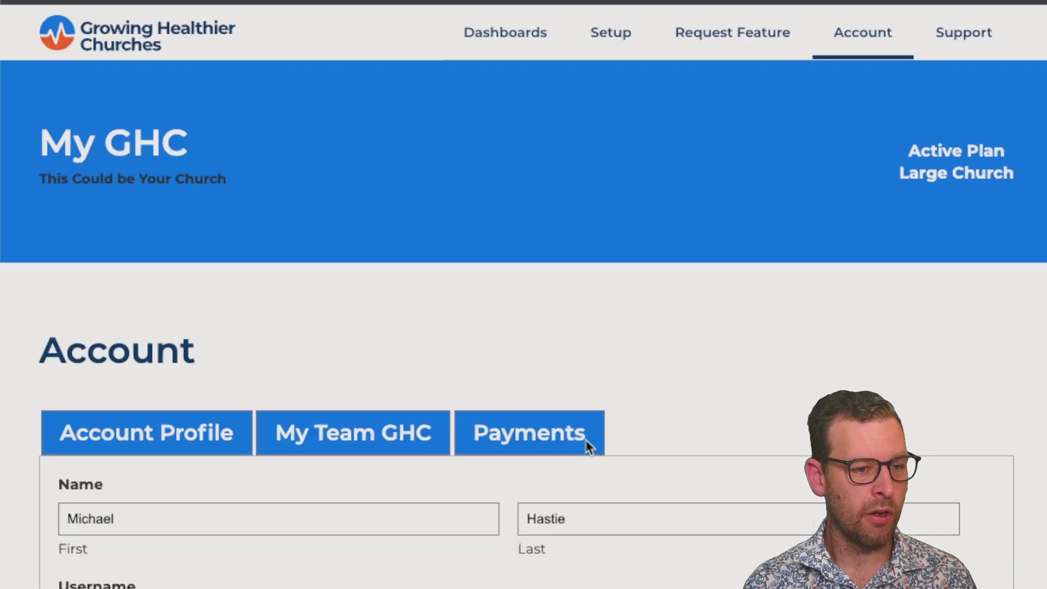
{"action": "left_click", "coordinate": [443, 416]}
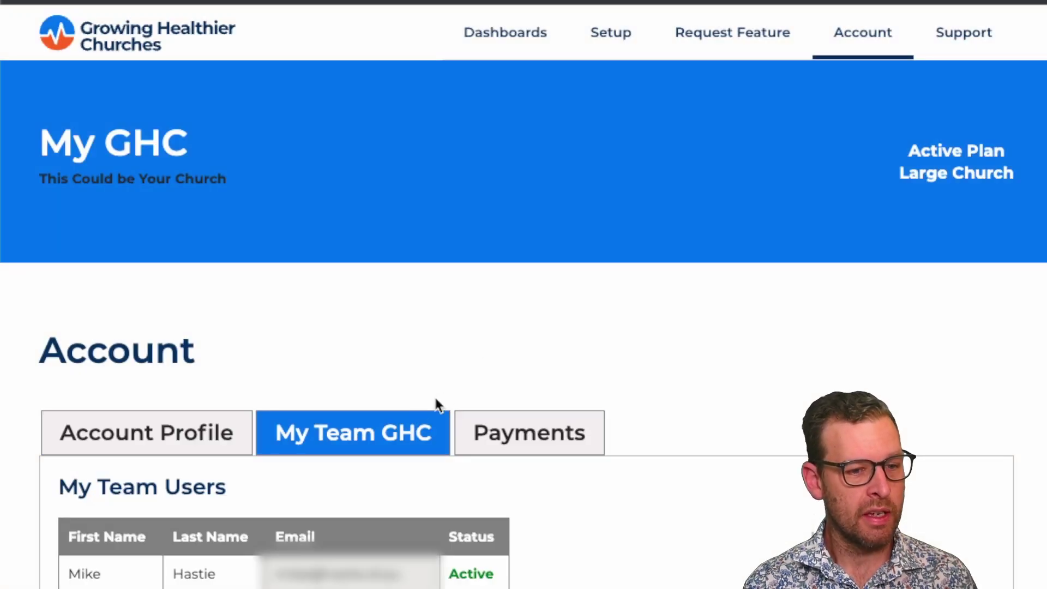
{"action": "scroll", "coordinate": [417, 368], "scroll_direction": "down", "scroll_amount": 1}
{"action": "scroll", "coordinate": [418, 377], "scroll_direction": "down", "scroll_amount": 1}
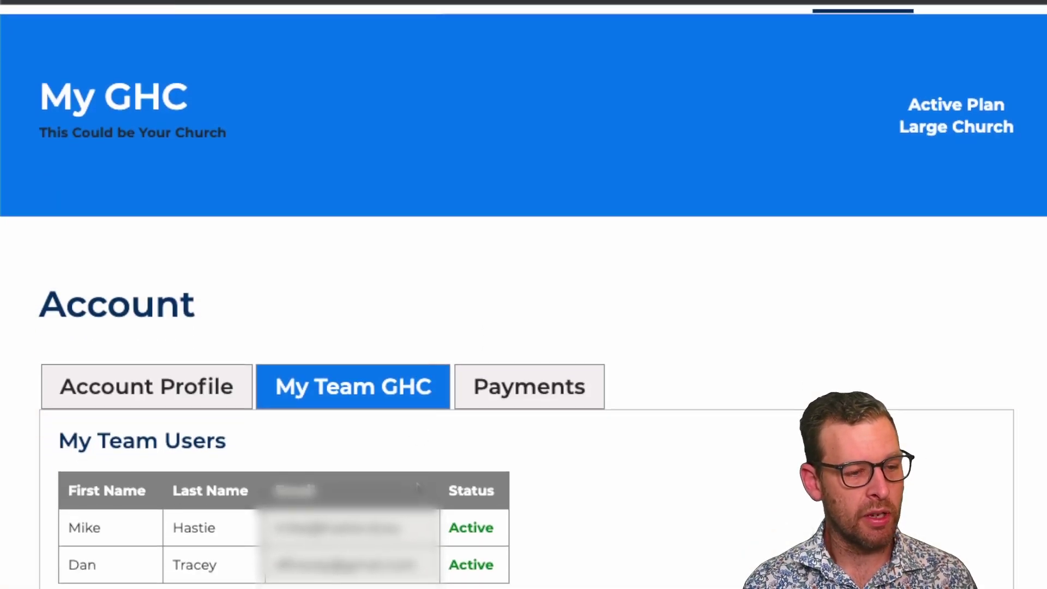
{"action": "scroll", "coordinate": [420, 390], "scroll_direction": "down", "scroll_amount": 1}
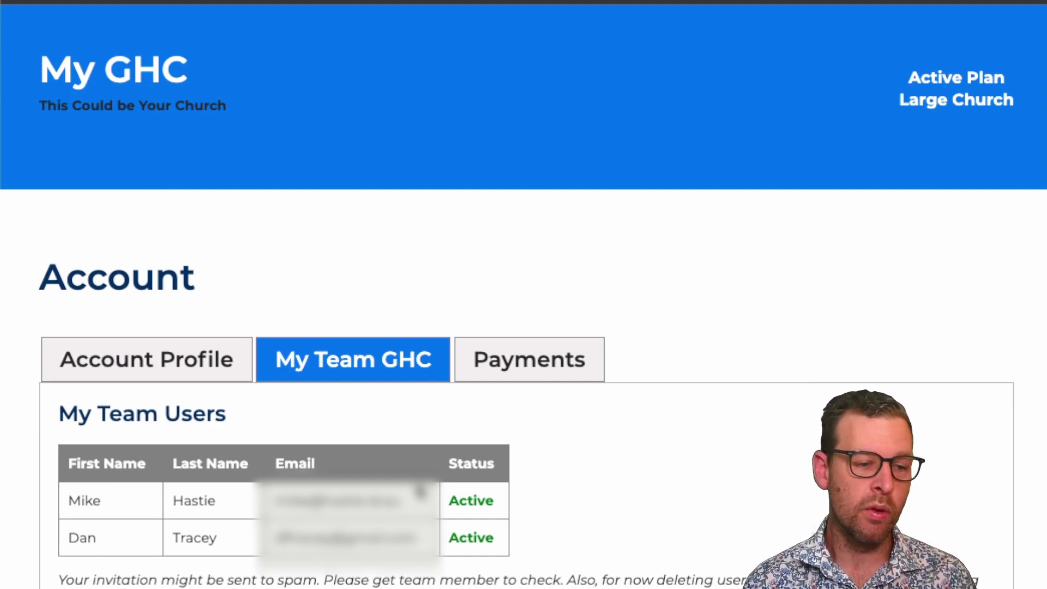
{"action": "scroll", "coordinate": [419, 491], "scroll_direction": "down", "scroll_amount": 10}
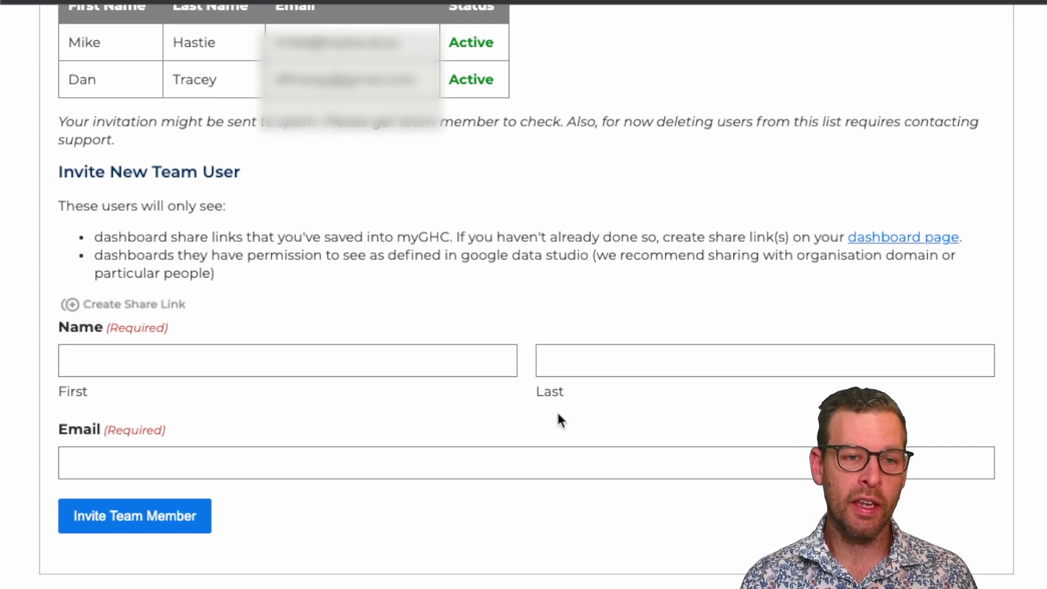
{"action": "scroll", "coordinate": [558, 415], "scroll_direction": "up", "scroll_amount": 10}
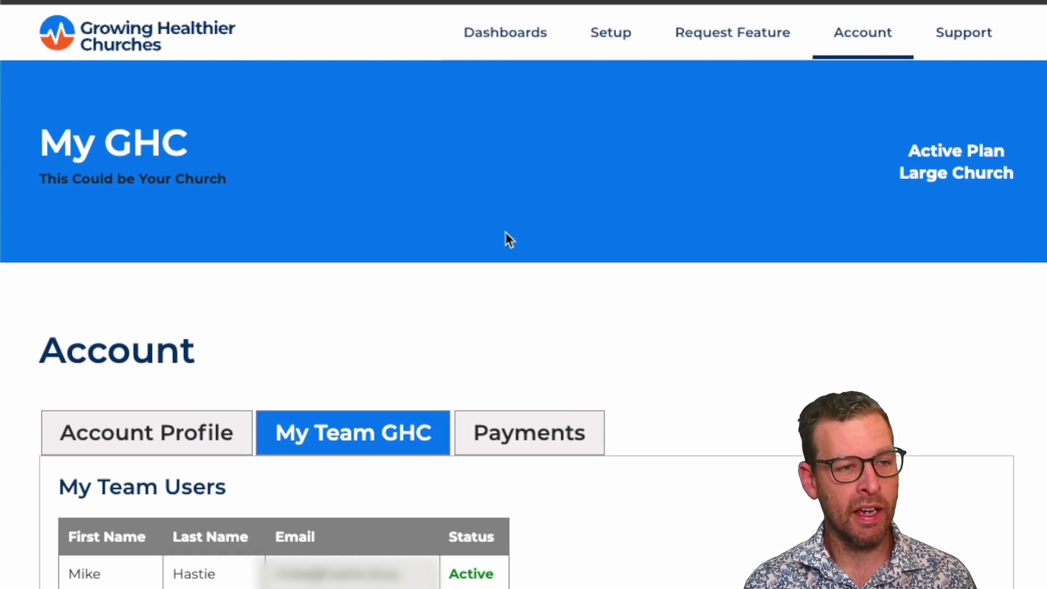
Scroll through the Dashboards page past Core Platform down to the Add Ons section listing Serving Activity Loads
{"action": "scroll", "coordinate": [489, 341], "scroll_direction": "down", "scroll_amount": 2}
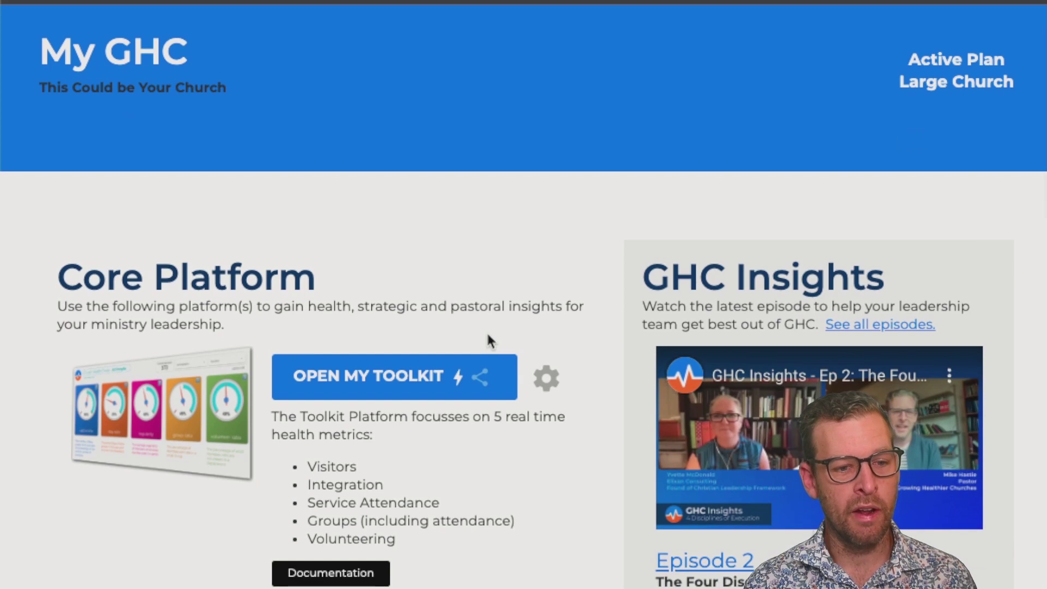
{"action": "scroll", "coordinate": [487, 332], "scroll_direction": "down", "scroll_amount": 1}
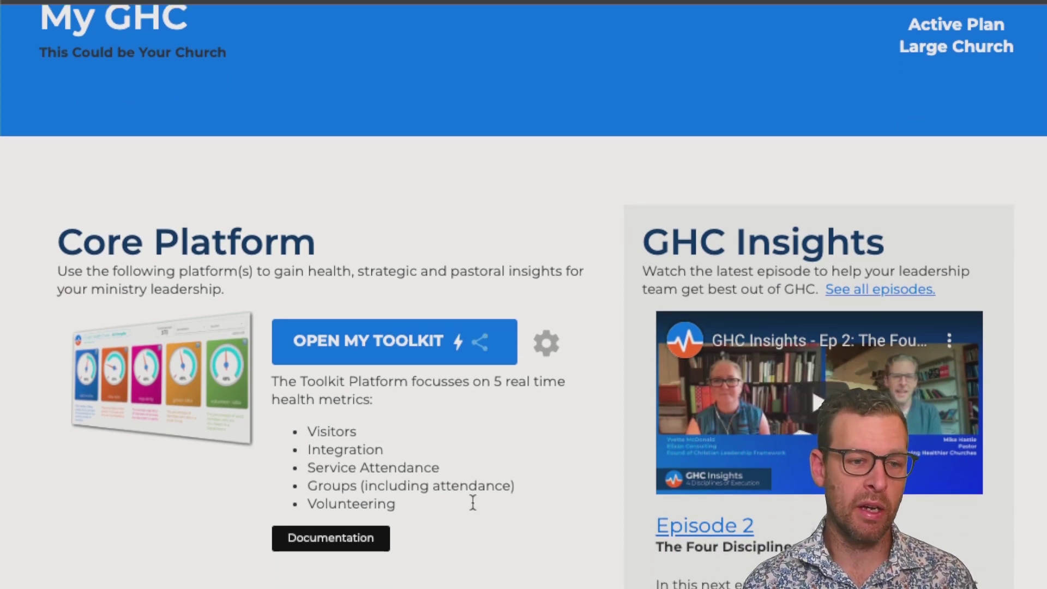
{"action": "scroll", "coordinate": [473, 504], "scroll_direction": "down", "scroll_amount": 8}
{"action": "scroll", "coordinate": [472, 508], "scroll_direction": "up", "scroll_amount": 4}
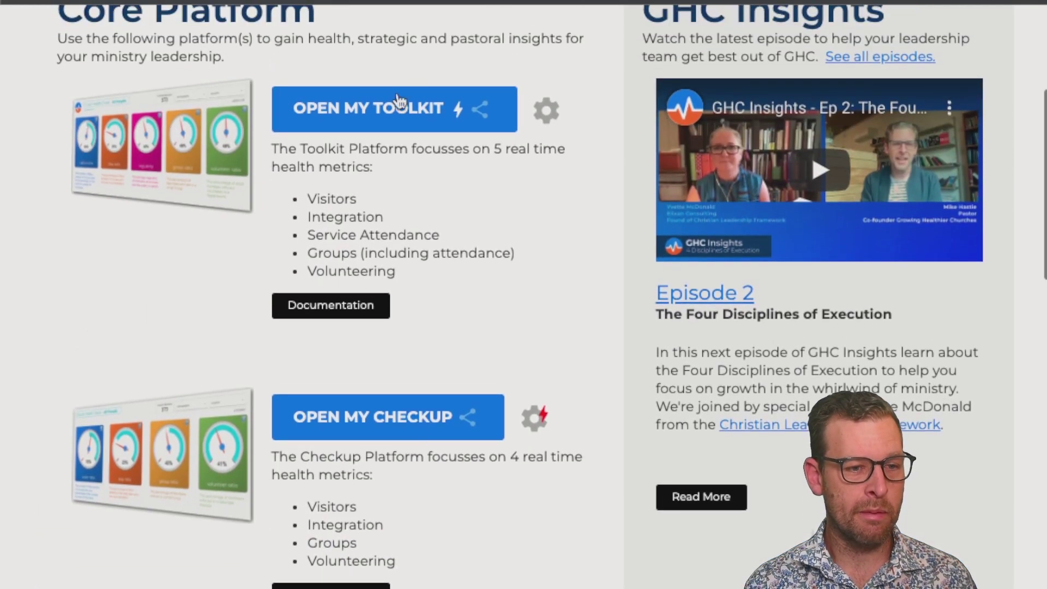
{"action": "scroll", "coordinate": [432, 580], "scroll_direction": "down", "scroll_amount": 10}
{"action": "scroll", "coordinate": [434, 583], "scroll_direction": "down", "scroll_amount": 5}
{"action": "scroll", "coordinate": [451, 350], "scroll_direction": "down", "scroll_amount": 3}
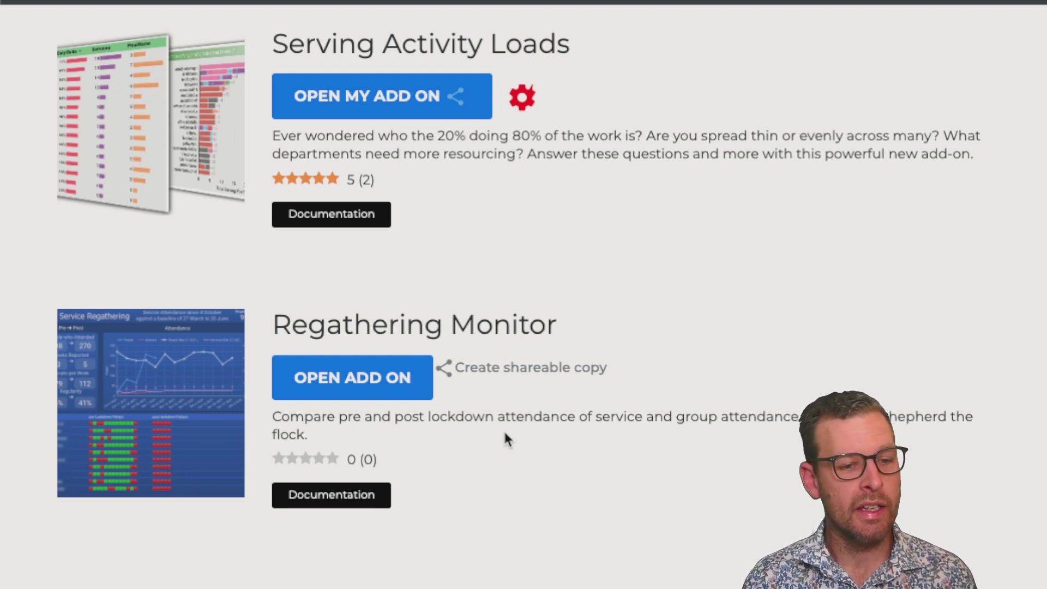
{"action": "scroll", "coordinate": [505, 436], "scroll_direction": "up", "scroll_amount": 1}
{"action": "scroll", "coordinate": [505, 436], "scroll_direction": "up", "scroll_amount": 1}
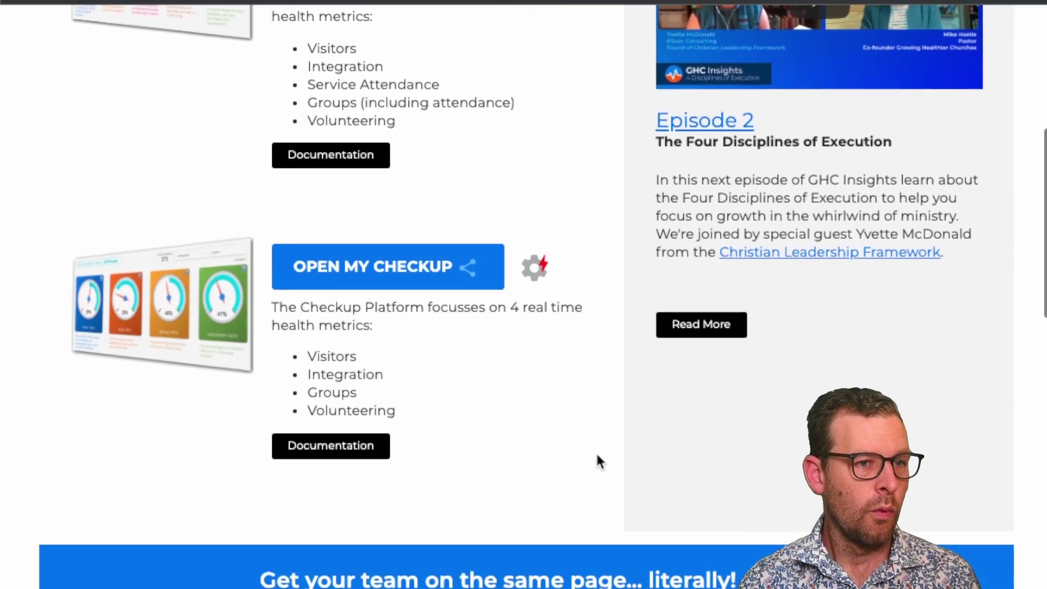
{"action": "scroll", "coordinate": [596, 461], "scroll_direction": "down", "scroll_amount": 5}
{"action": "scroll", "coordinate": [599, 461], "scroll_direction": "down", "scroll_amount": 1}
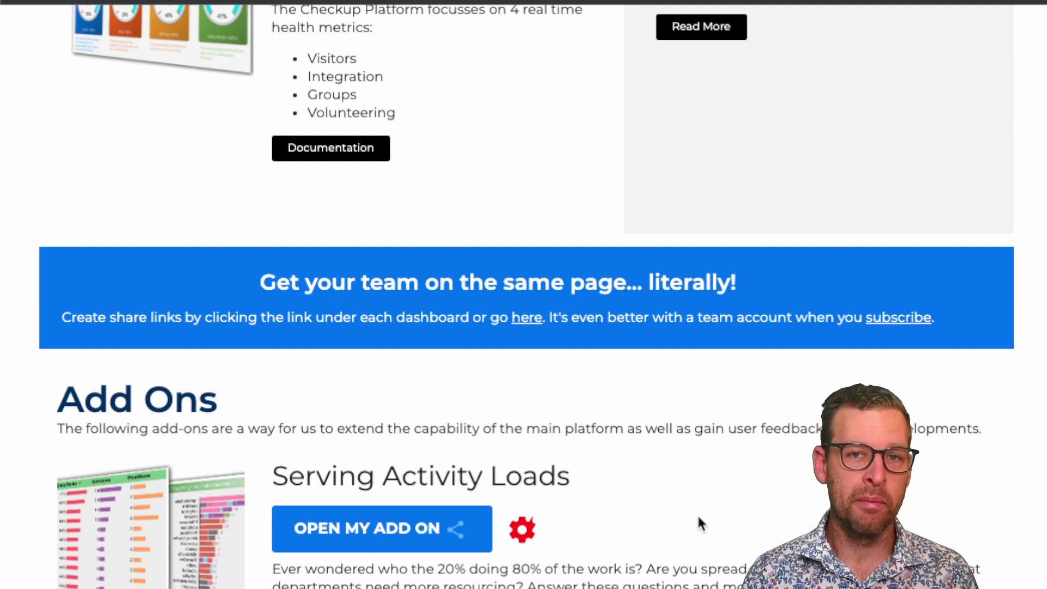
Open the Serving Activity Loads new version details, showing its rating and change log through v20211111
{"action": "scroll", "coordinate": [644, 520], "scroll_direction": "down", "scroll_amount": 2}
{"action": "scroll", "coordinate": [640, 510], "scroll_direction": "down", "scroll_amount": 2}
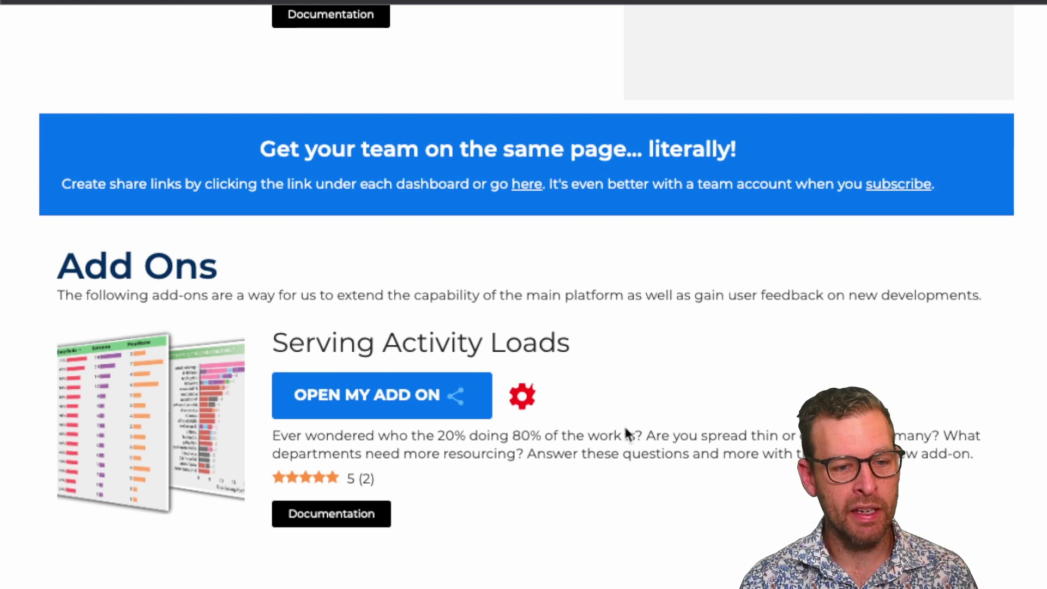
{"action": "left_click", "coordinate": [524, 397]}
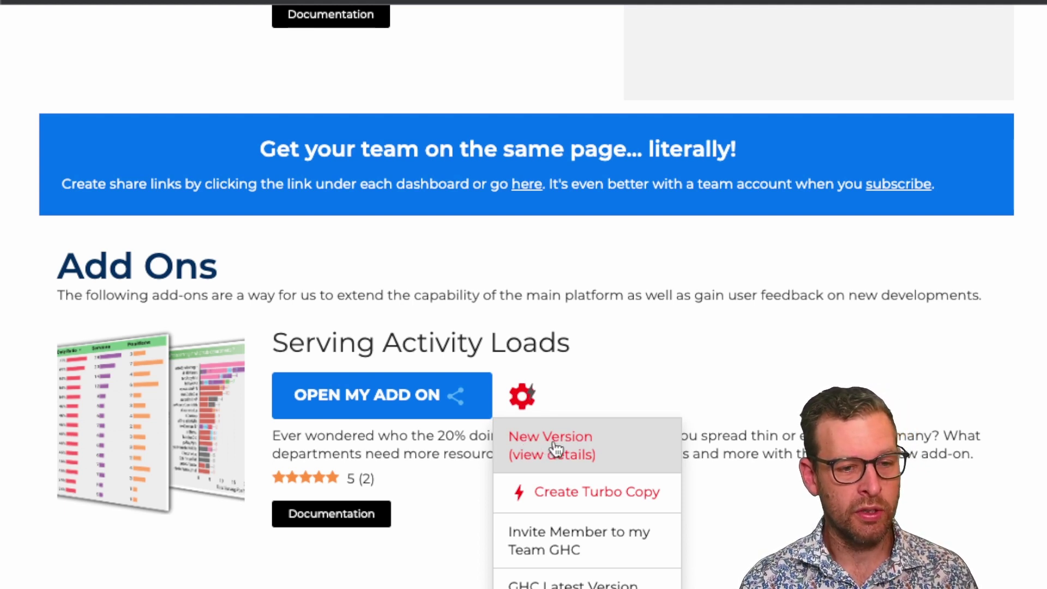
{"action": "left_click", "coordinate": [620, 442]}
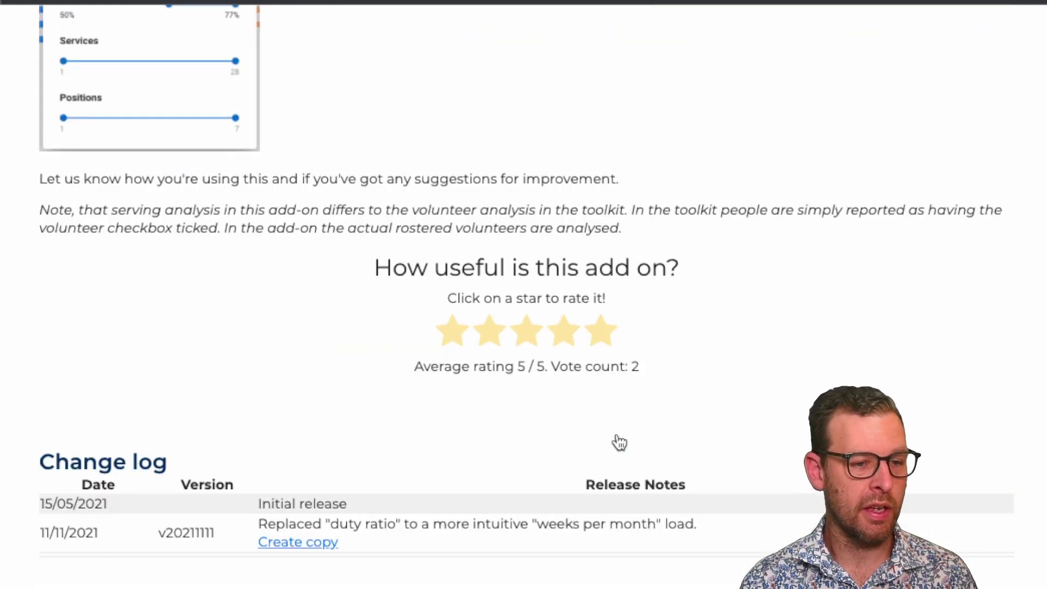